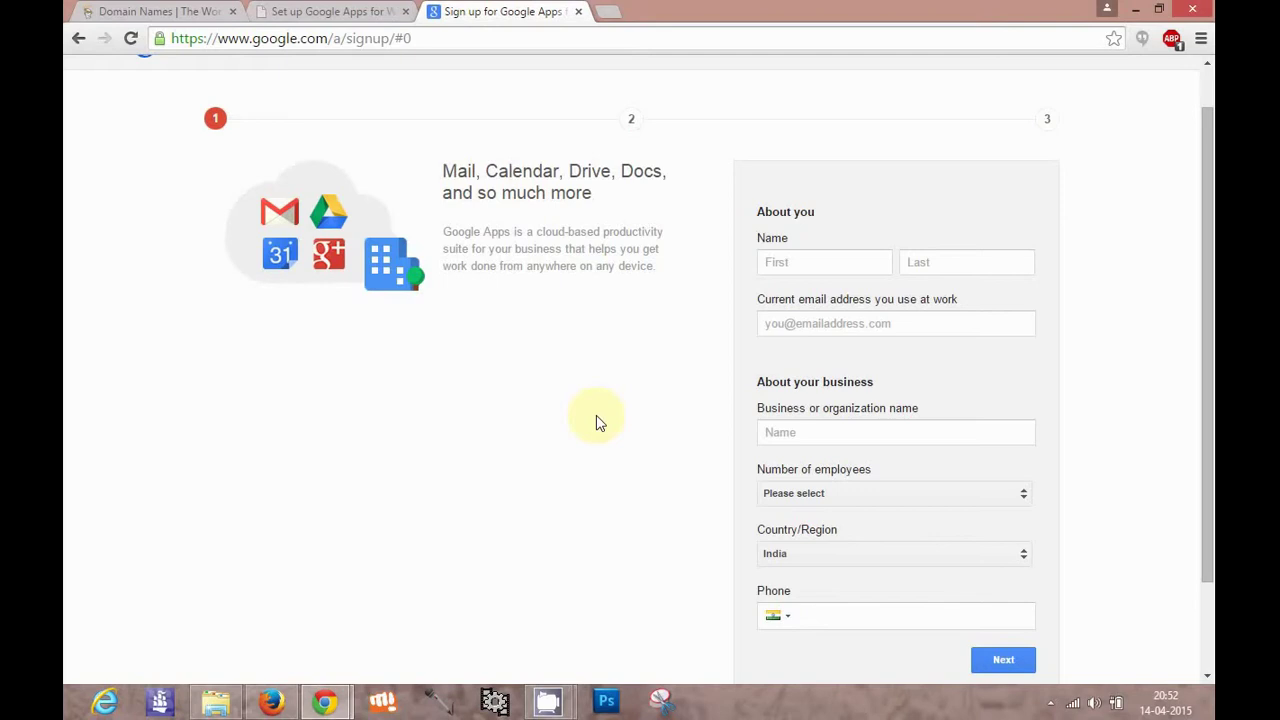
Enter the first name, last name and work email address on the signup form
{"action": "scroll", "coordinate": [596, 423], "scroll_direction": "up", "scroll_amount": 1}
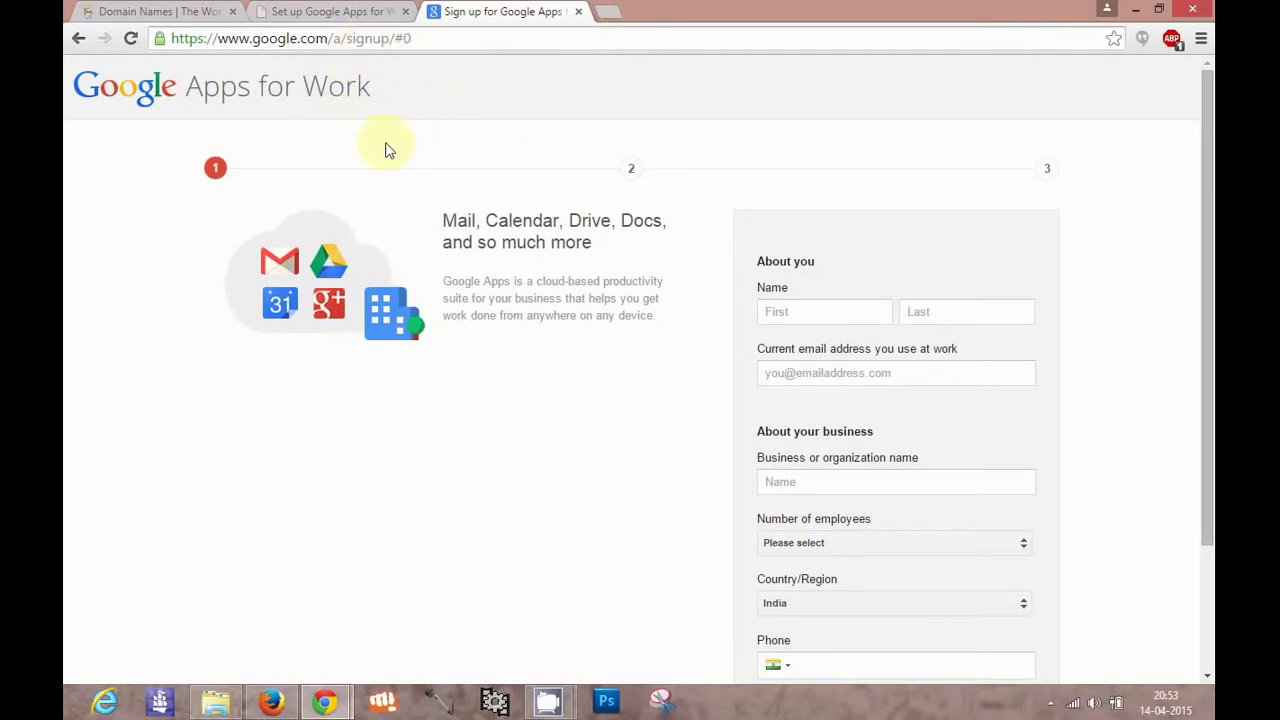
{"action": "left_click", "coordinate": [810, 310]}
{"action": "left_click", "coordinate": [811, 311]}
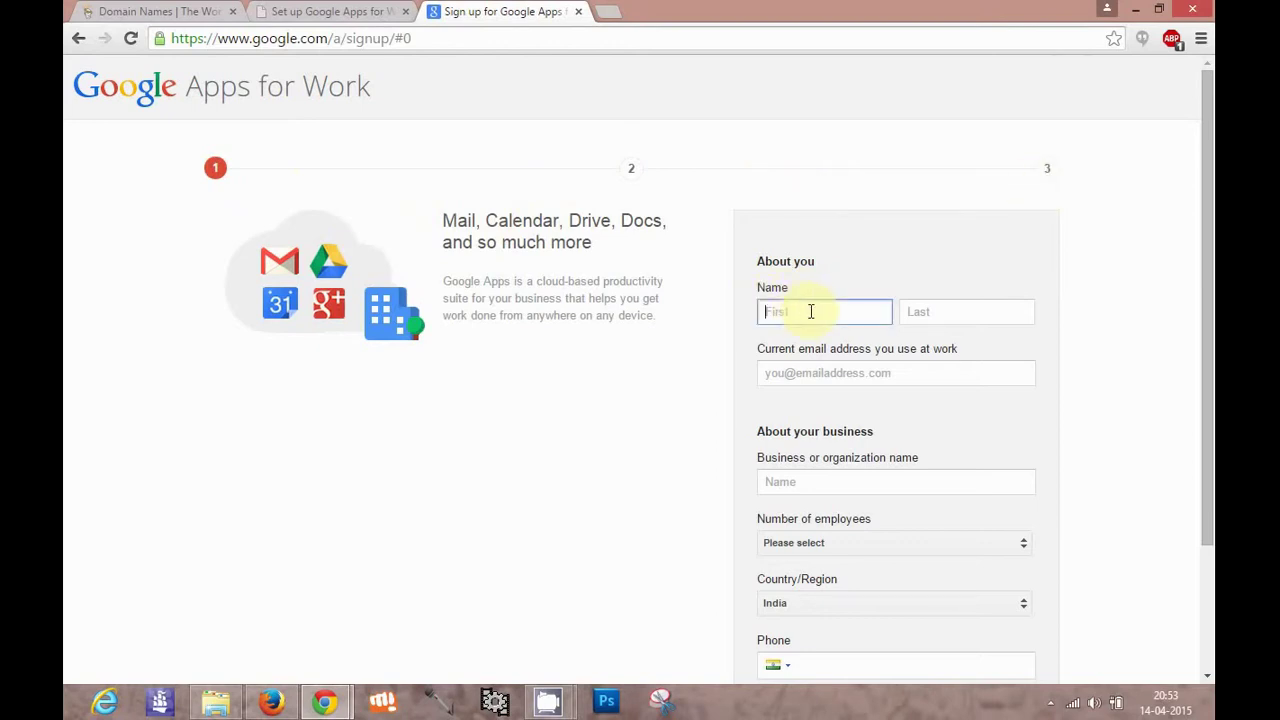
{"action": "left_click", "coordinate": [847, 380]}
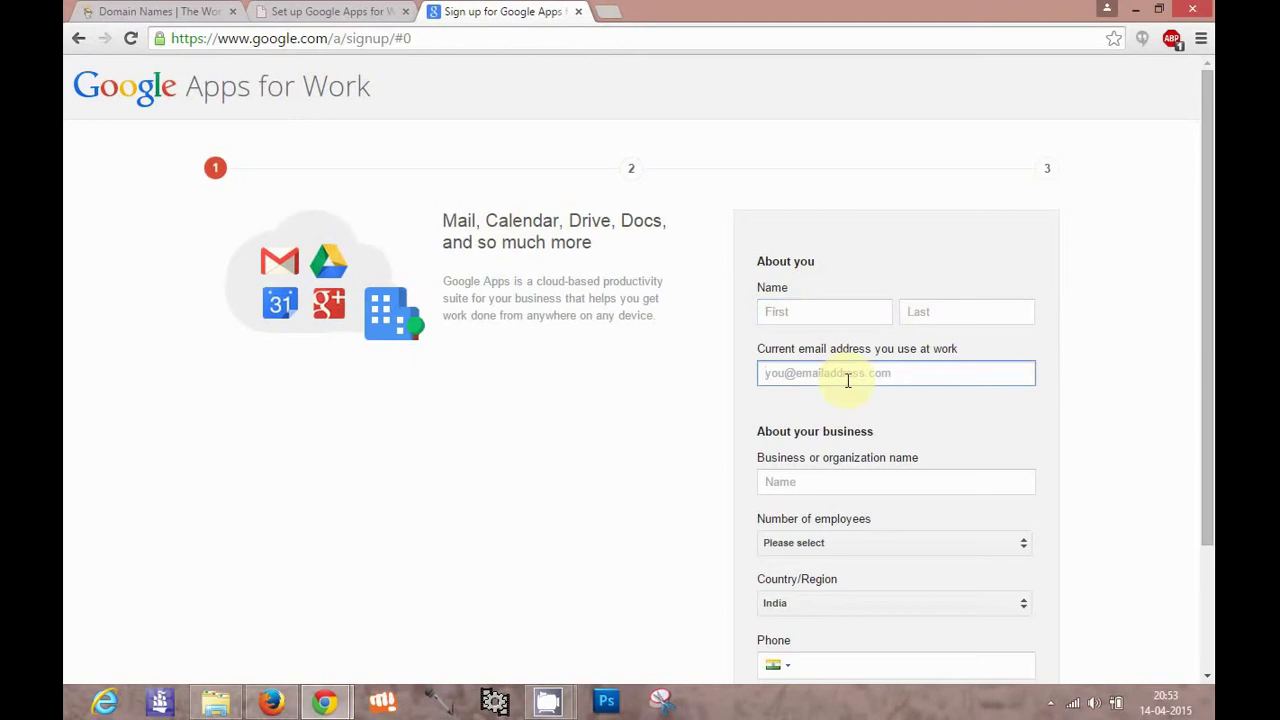
{"action": "left_click", "coordinate": [826, 313]}
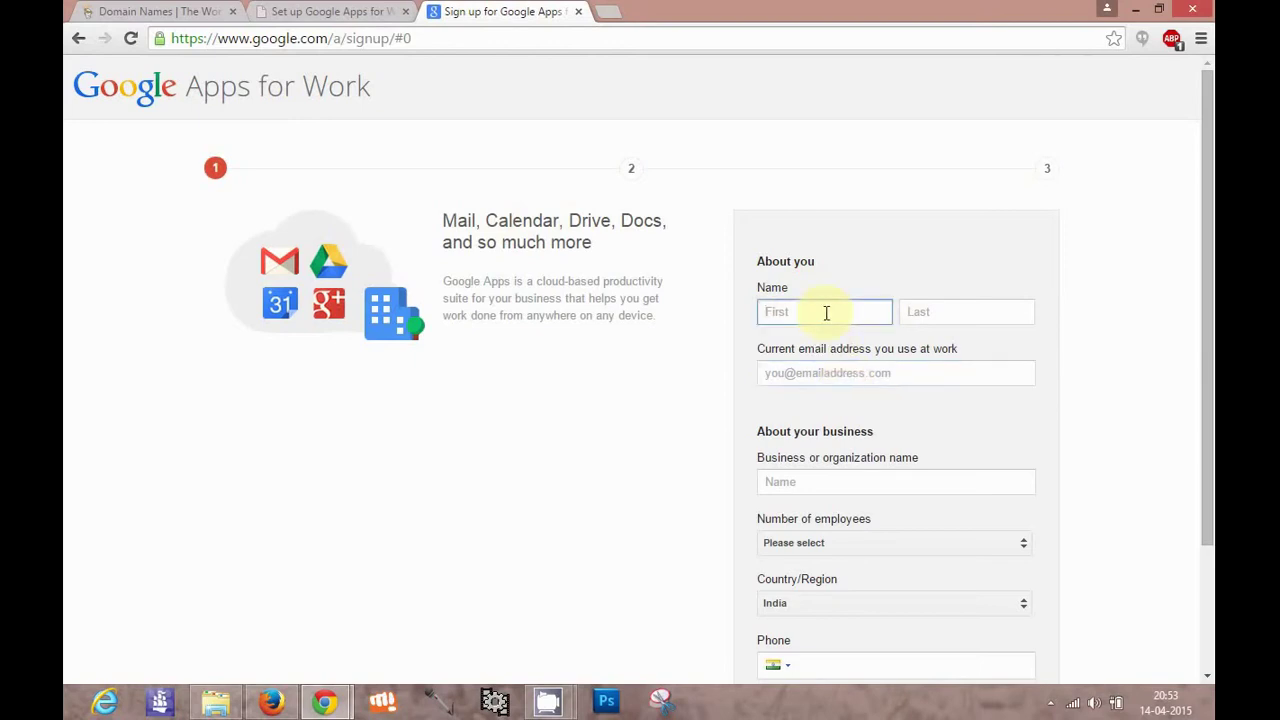
{"action": "type", "text": "asjik"}
{"action": "left_click", "coordinate": [906, 311]}
{"action": "type", "text": "haja"}
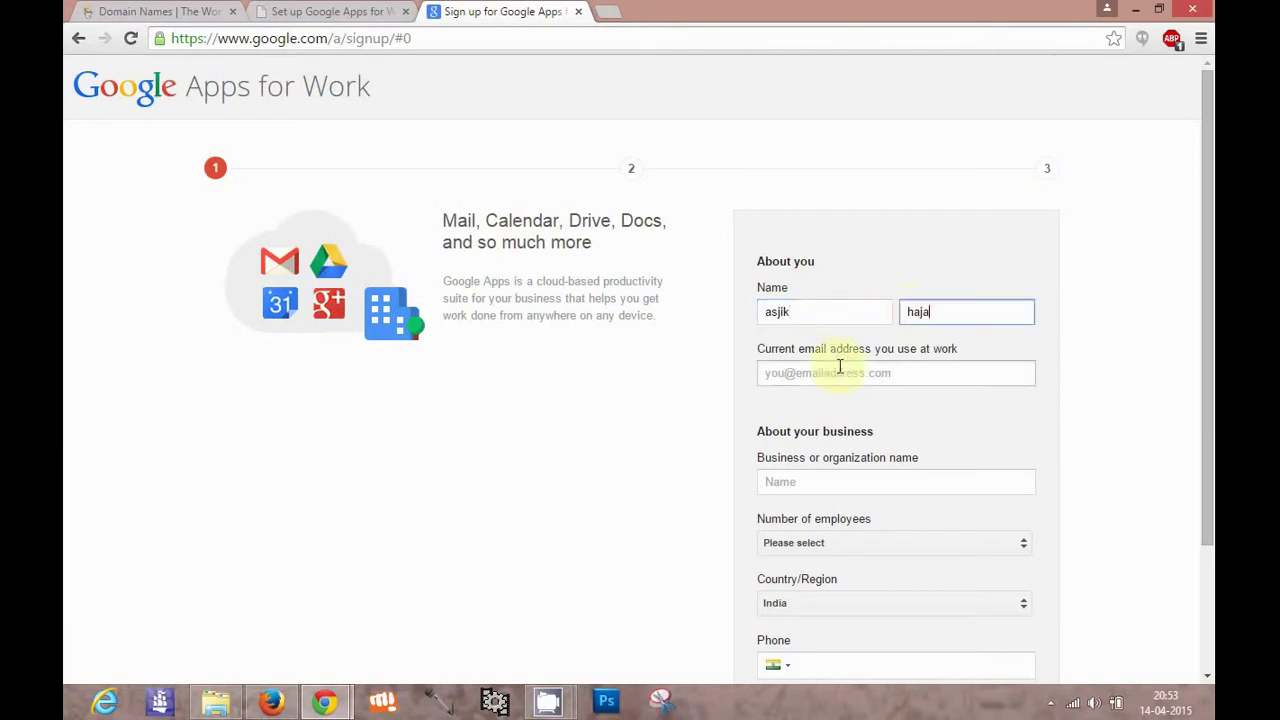
{"action": "left_click", "coordinate": [828, 374]}
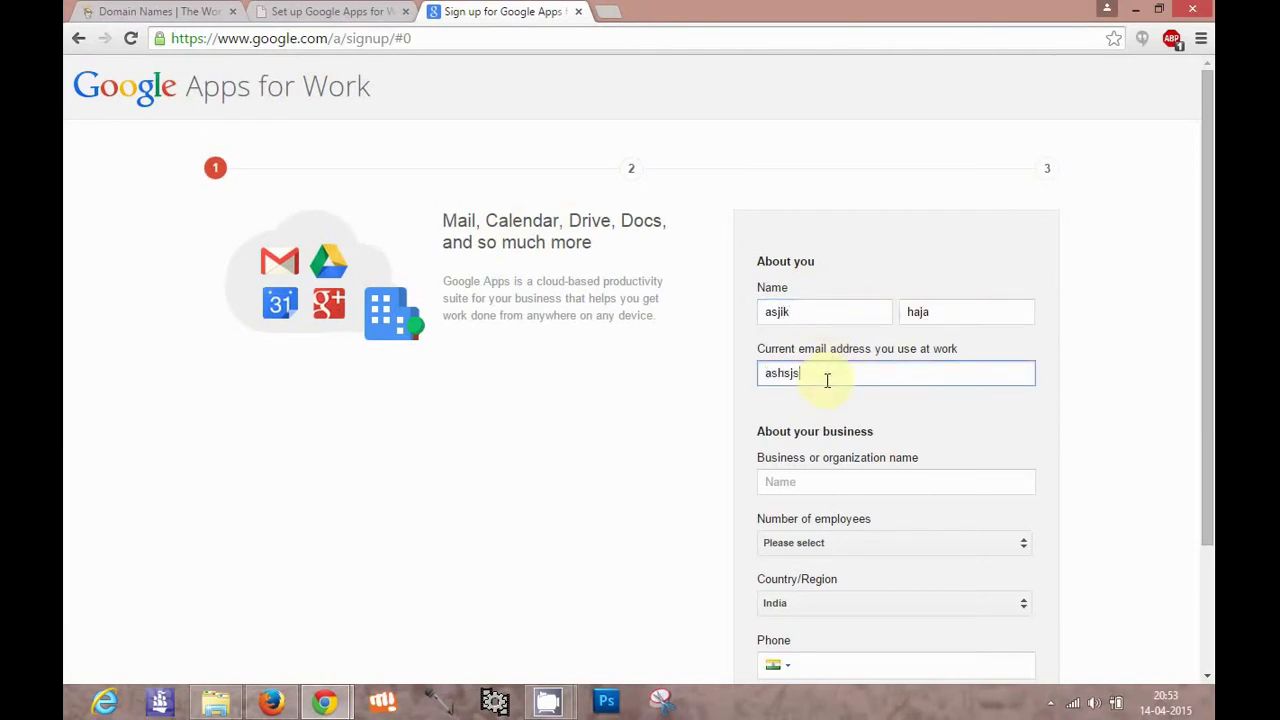
Add the business name, choose 2-9 employees, enter the phone number and submit
{"action": "left_click", "coordinate": [822, 486]}
{"action": "type", "text": "as"}
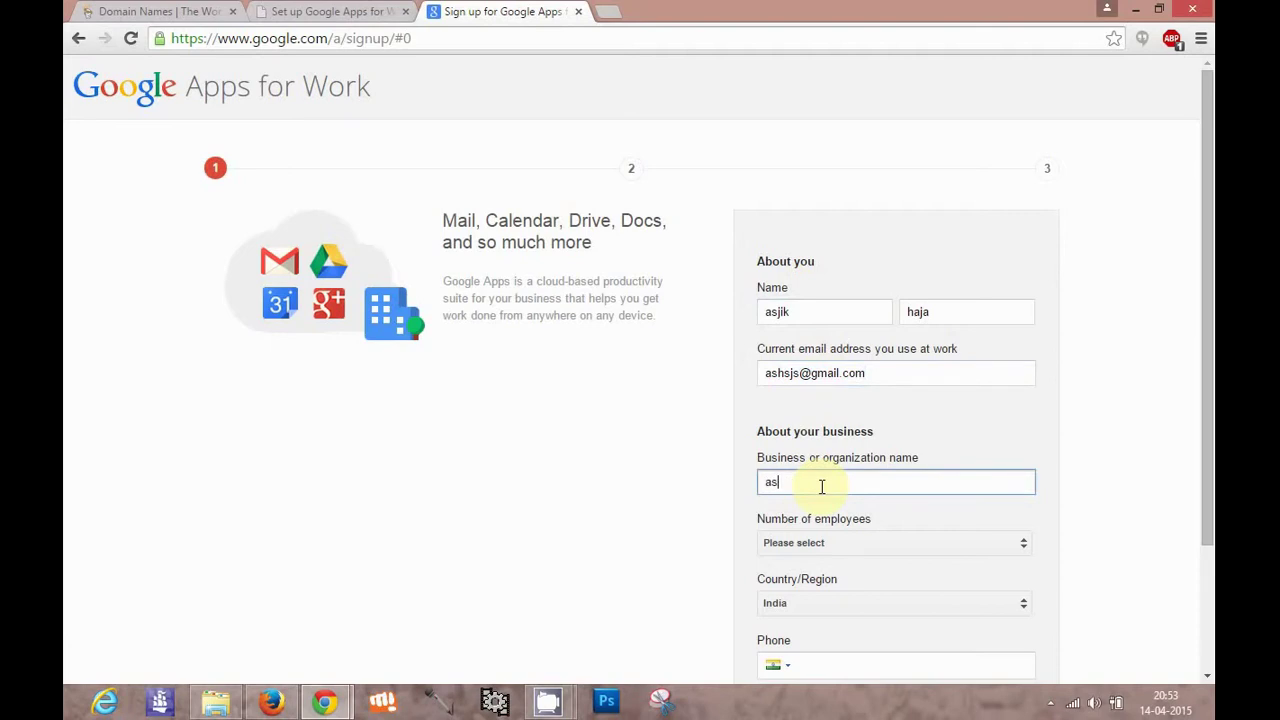
{"action": "type", "text": "hskddiefdu"}
{"action": "left_click", "coordinate": [846, 552]}
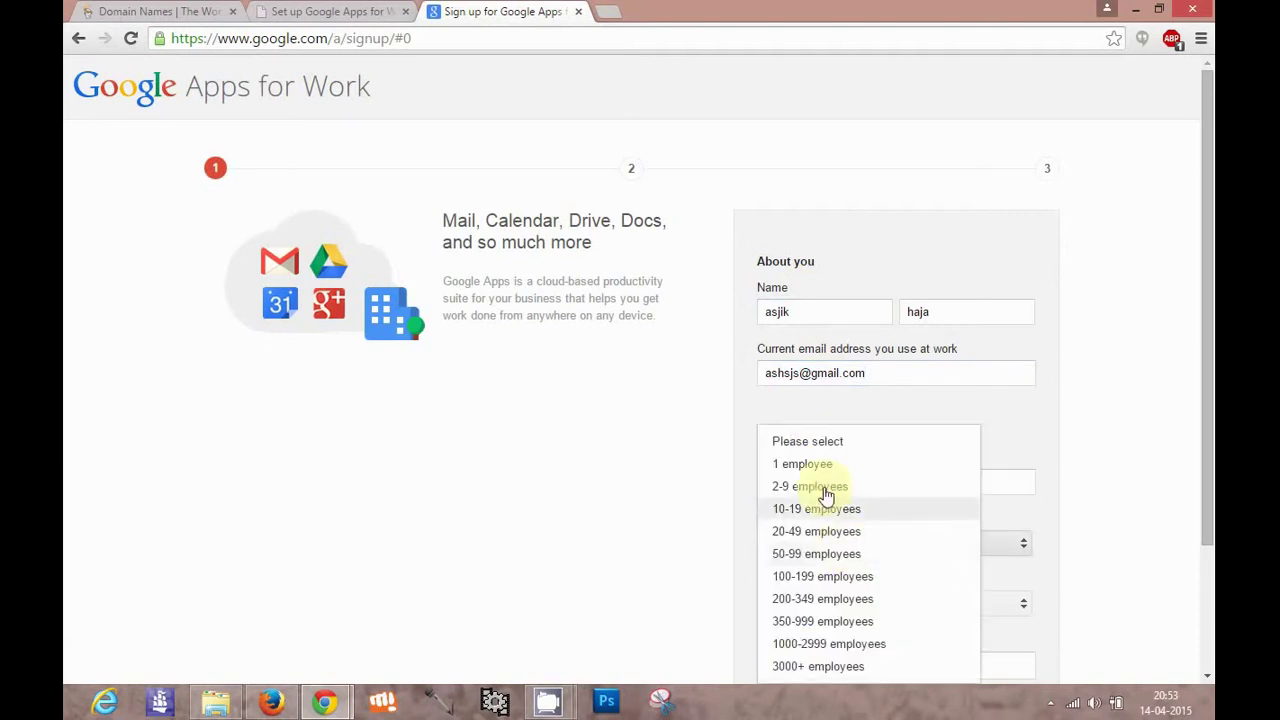
{"action": "left_click", "coordinate": [826, 488]}
{"action": "left_click_drag", "start_coordinate": [1208, 380], "coordinate": [1208, 491]}
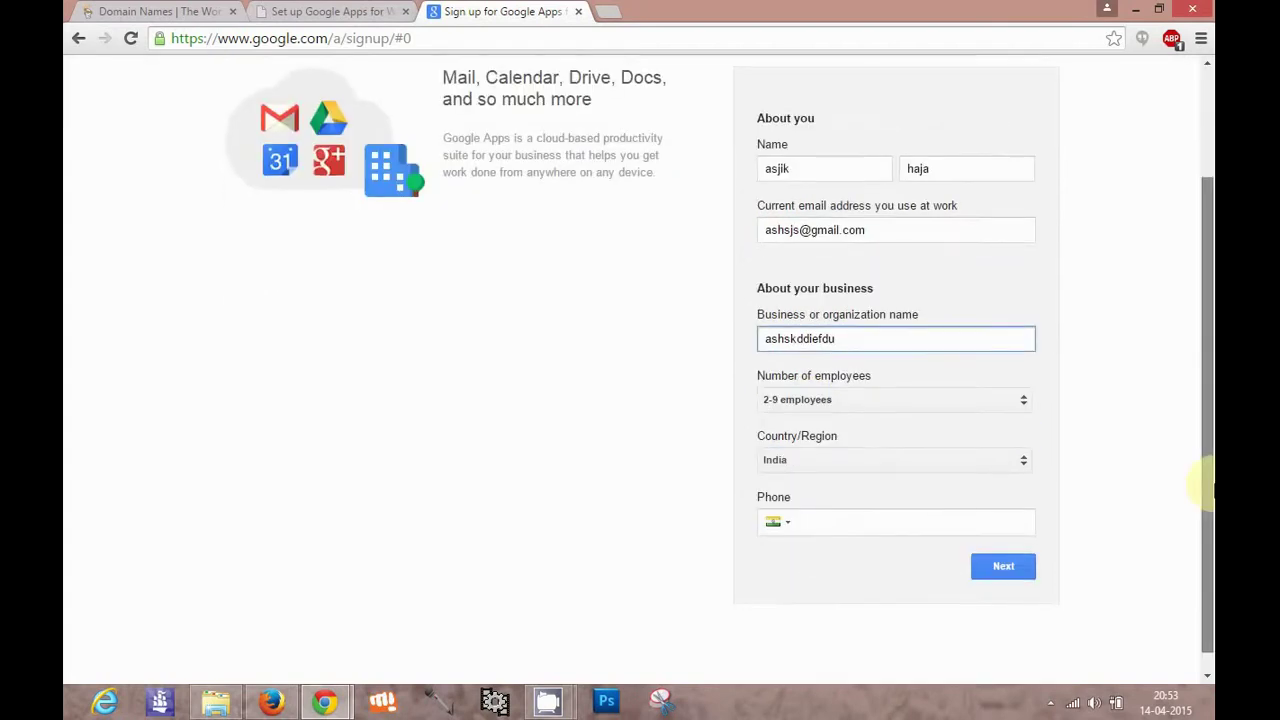
{"action": "left_click", "coordinate": [950, 524]}
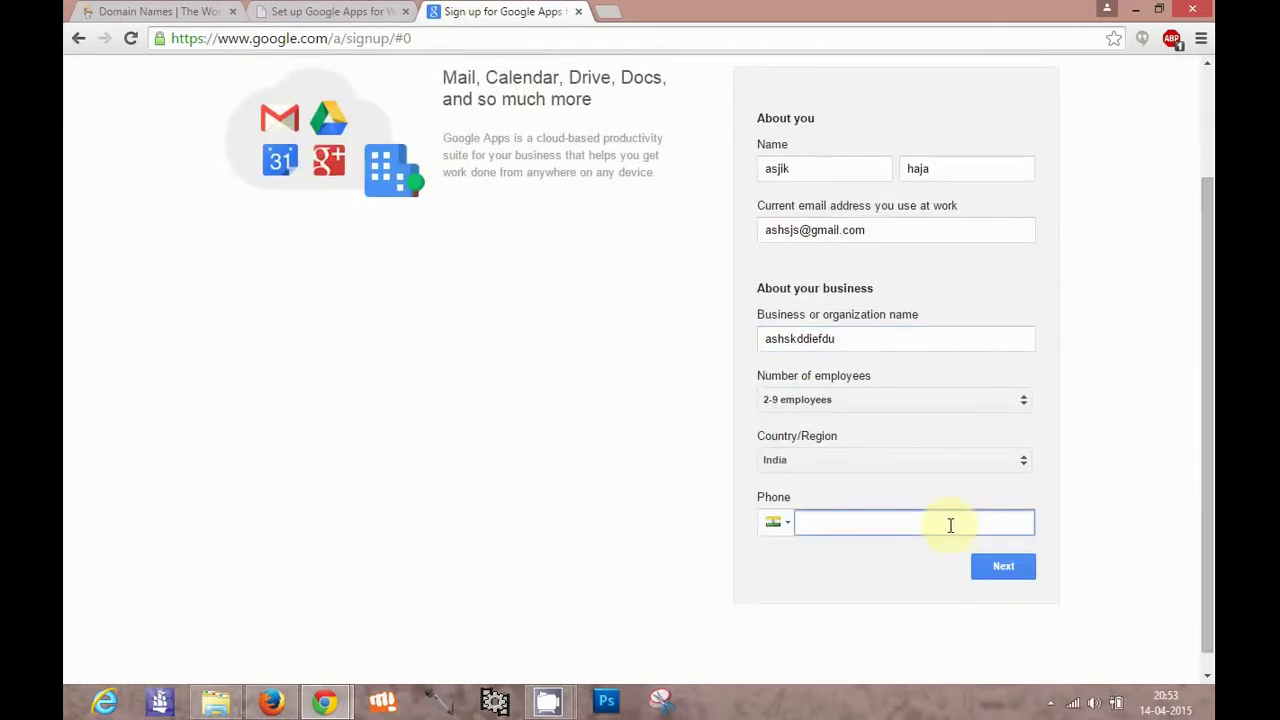
{"action": "left_click", "coordinate": [1010, 566]}
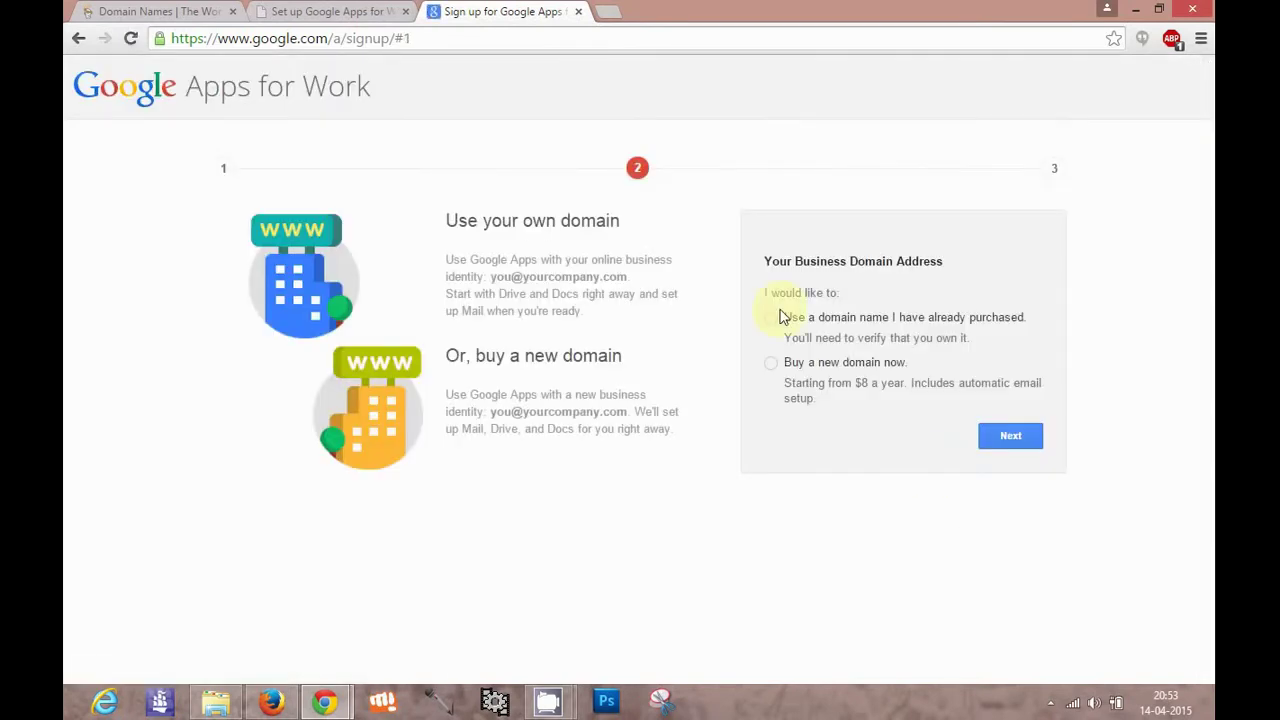
Choose 'Use a domain name I have already purchased' and enter d.lannisteronline.com
{"action": "left_click", "coordinate": [770, 320]}
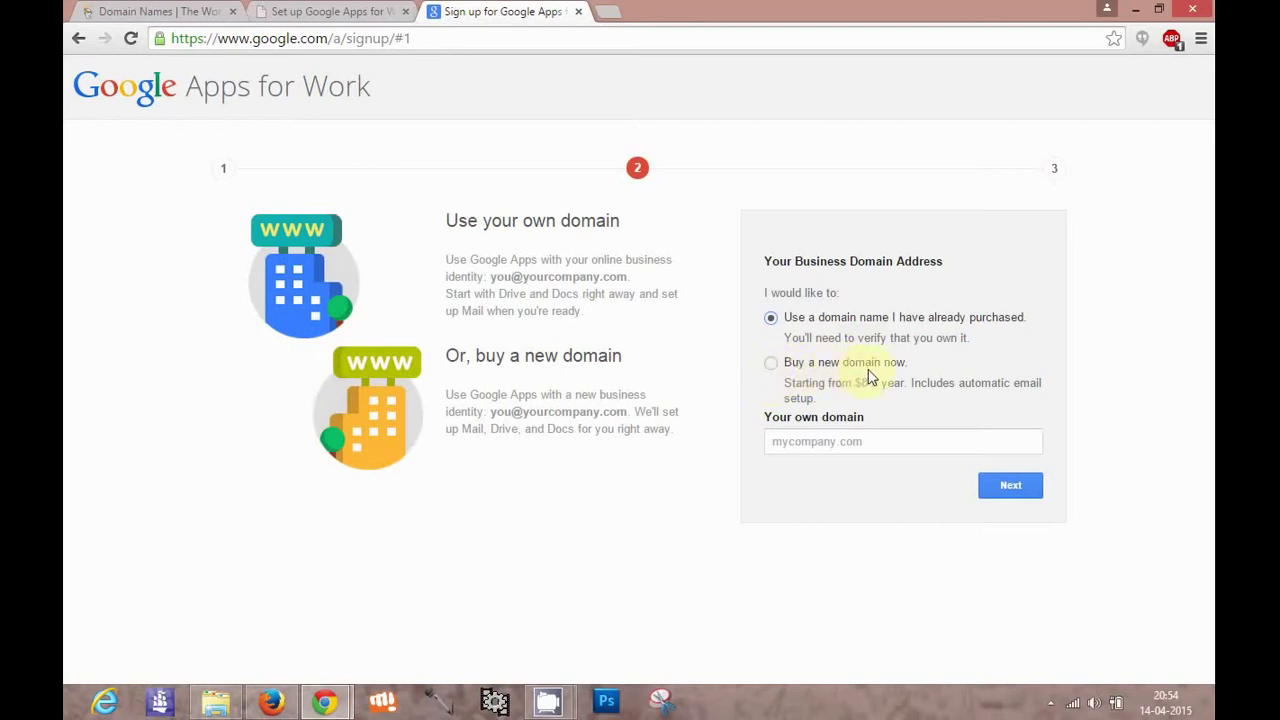
{"action": "left_click", "coordinate": [771, 366]}
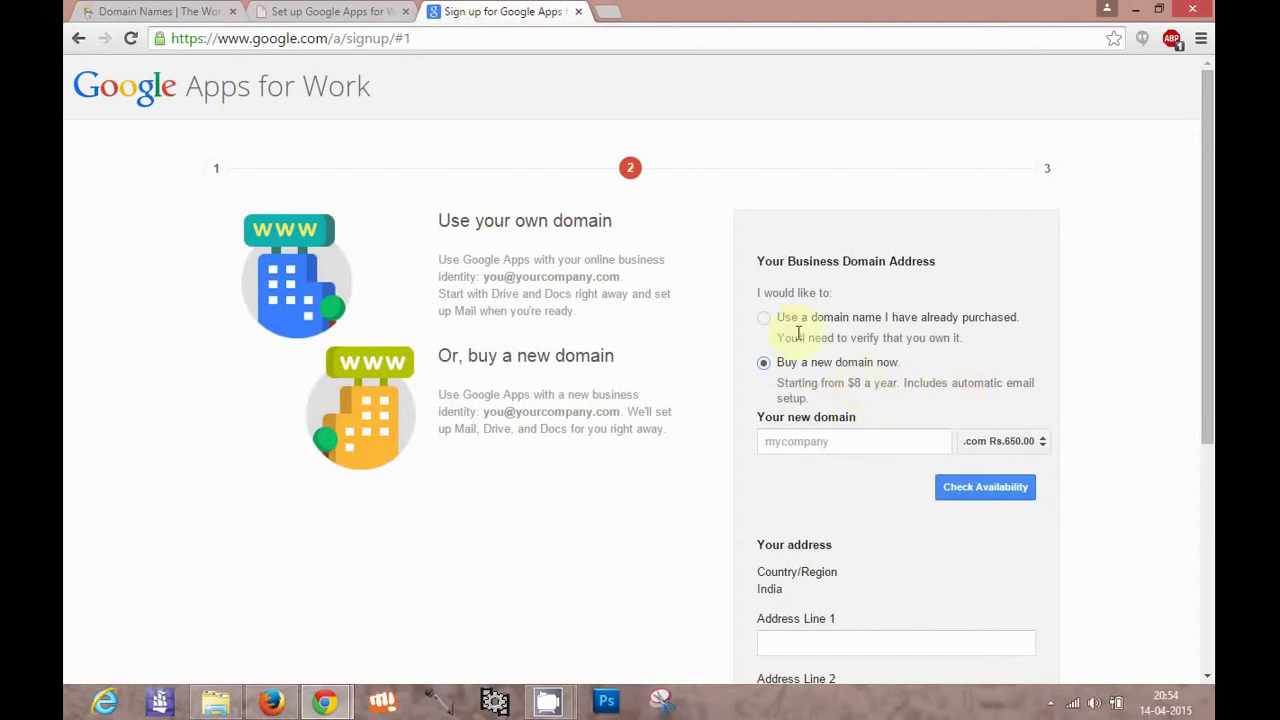
{"action": "left_click", "coordinate": [766, 318]}
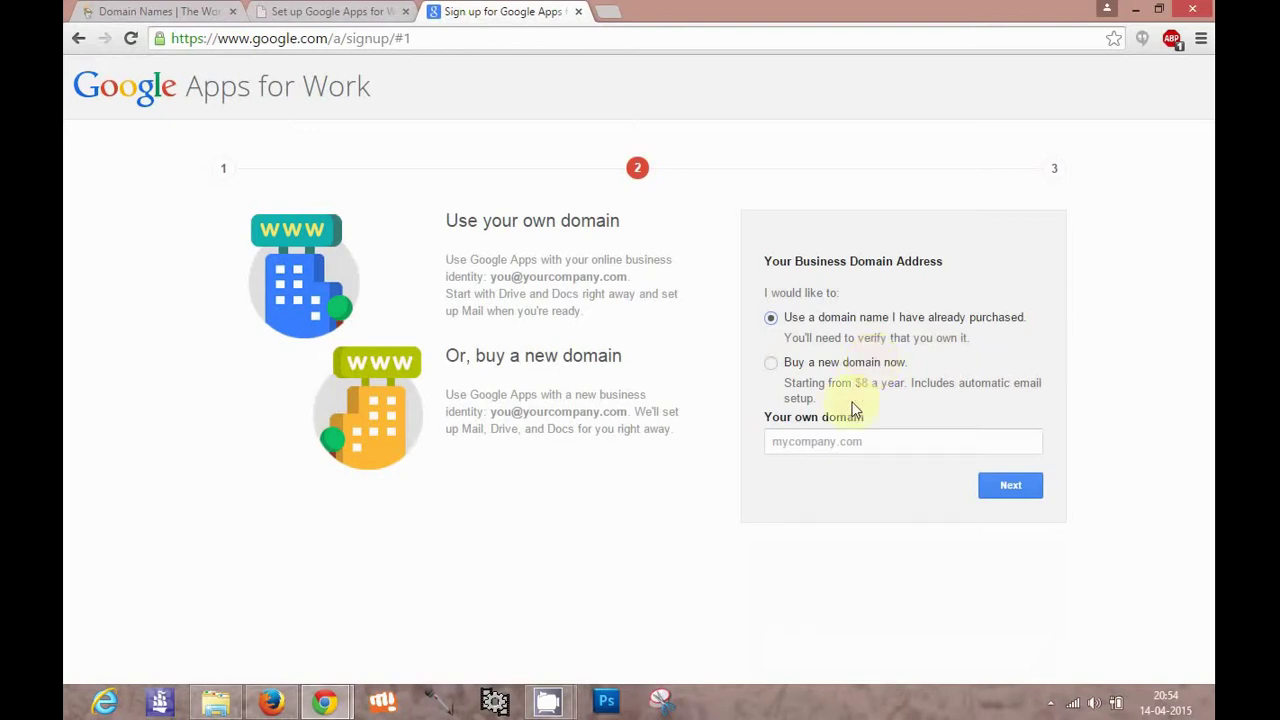
{"action": "left_click", "coordinate": [829, 440]}
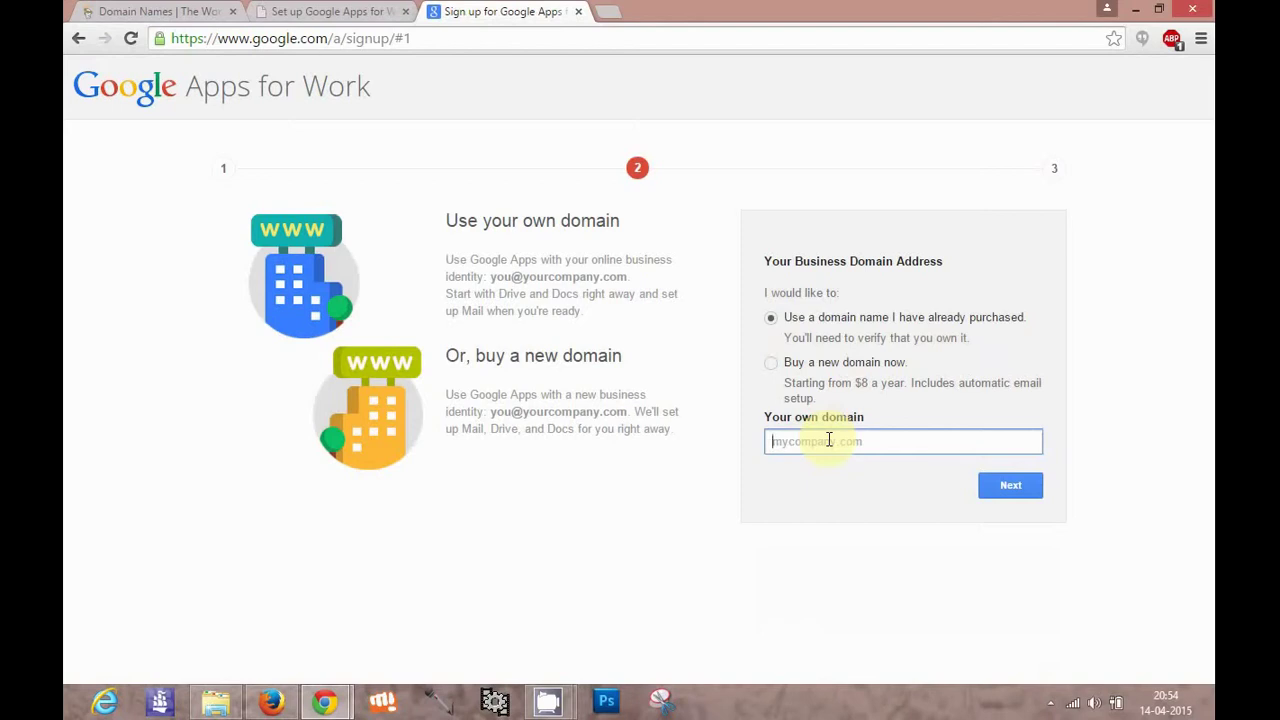
{"action": "type", "text": "d"}
{"action": "type", "text": ".lannisteronline.com"}
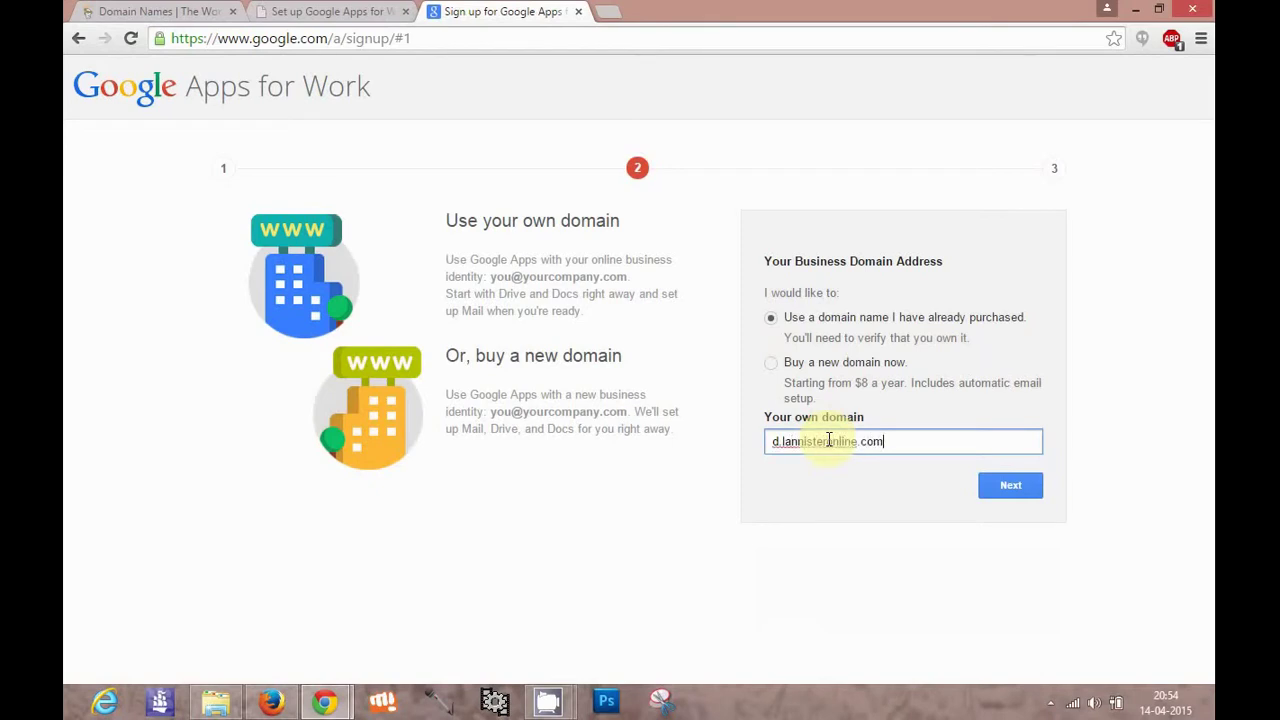
Submit the domain and move to the account-creation username field
{"action": "left_click", "coordinate": [1005, 484]}
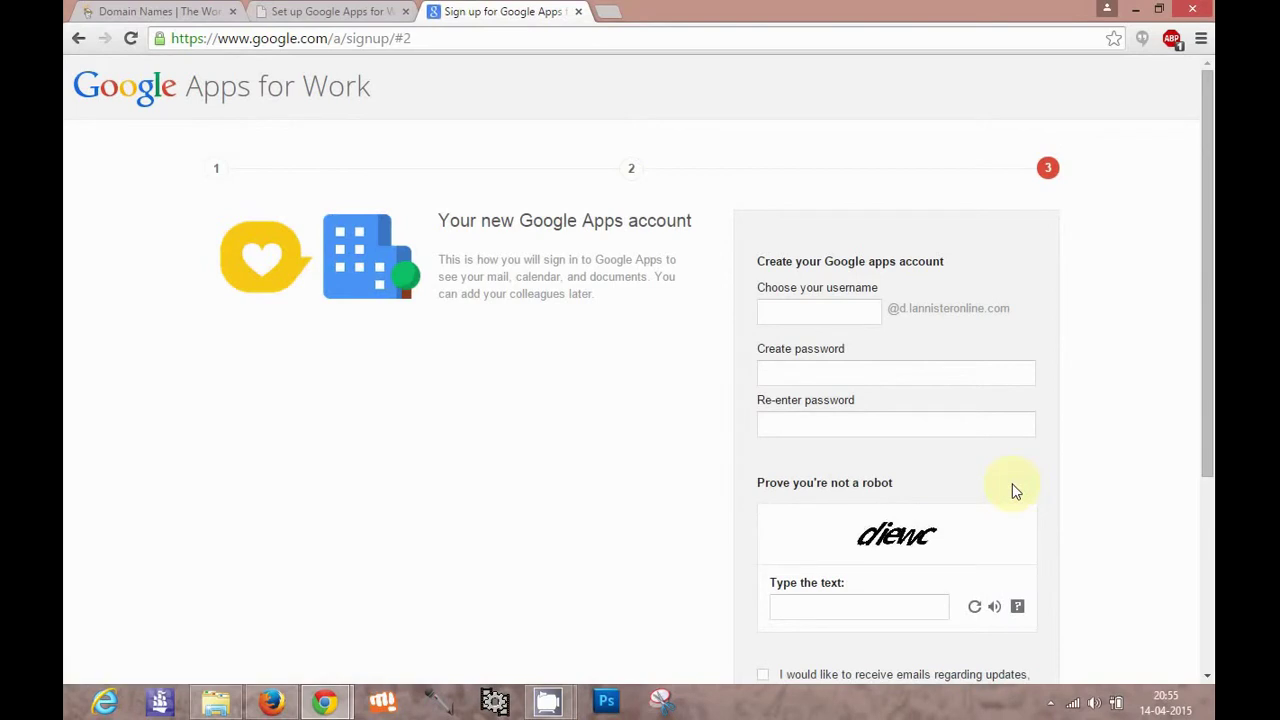
{"action": "scroll", "coordinate": [1205, 420], "scroll_direction": "down", "scroll_amount": 1}
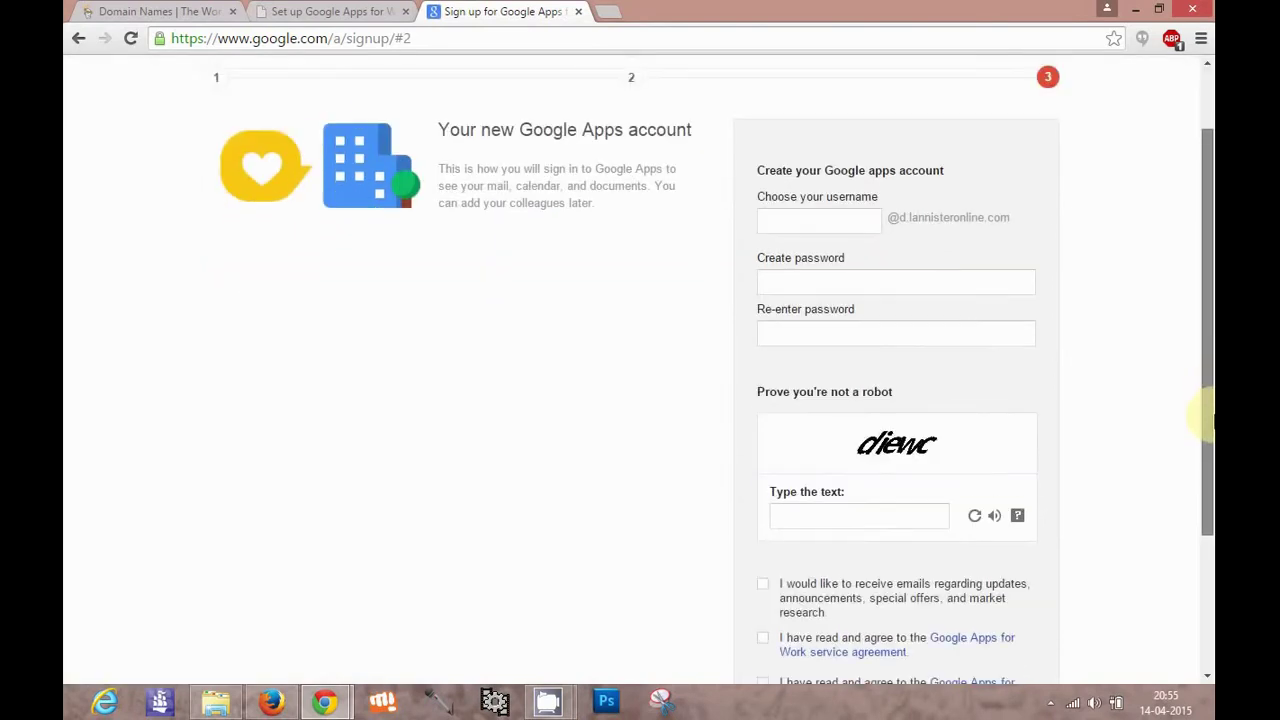
{"action": "left_click_drag", "start_coordinate": [1207, 425], "coordinate": [1207, 450]}
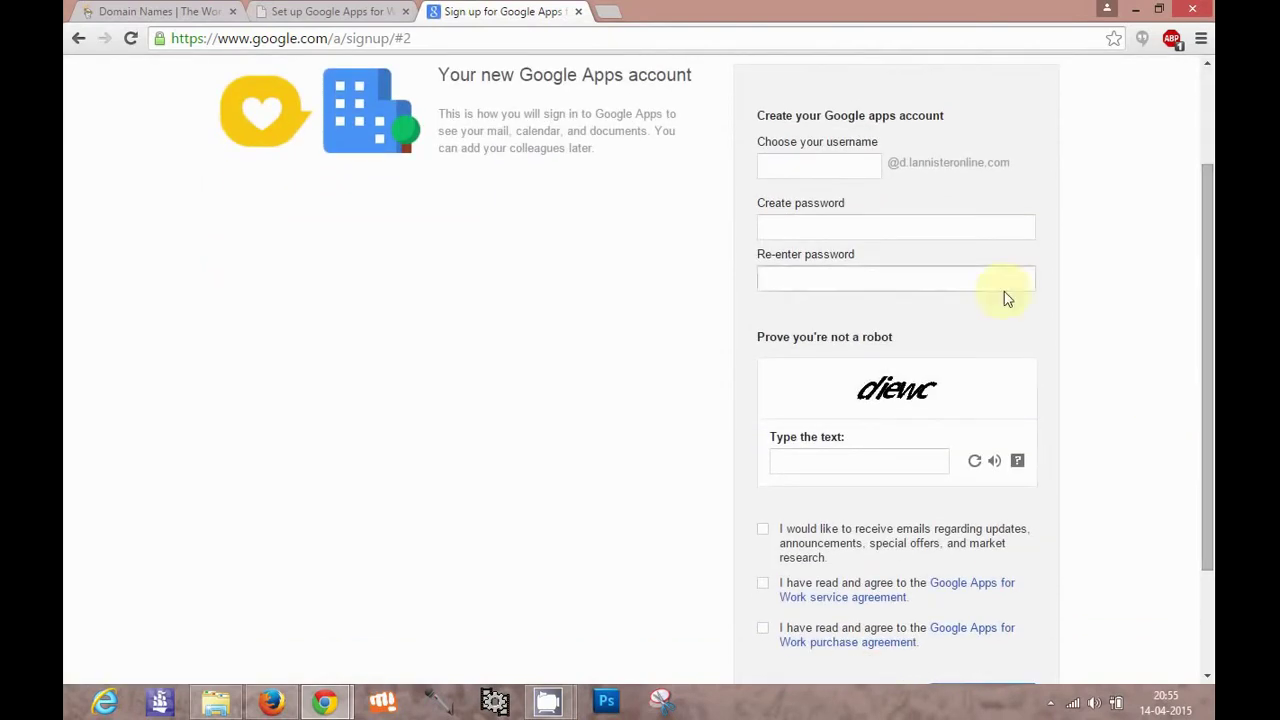
{"action": "left_click", "coordinate": [853, 168]}
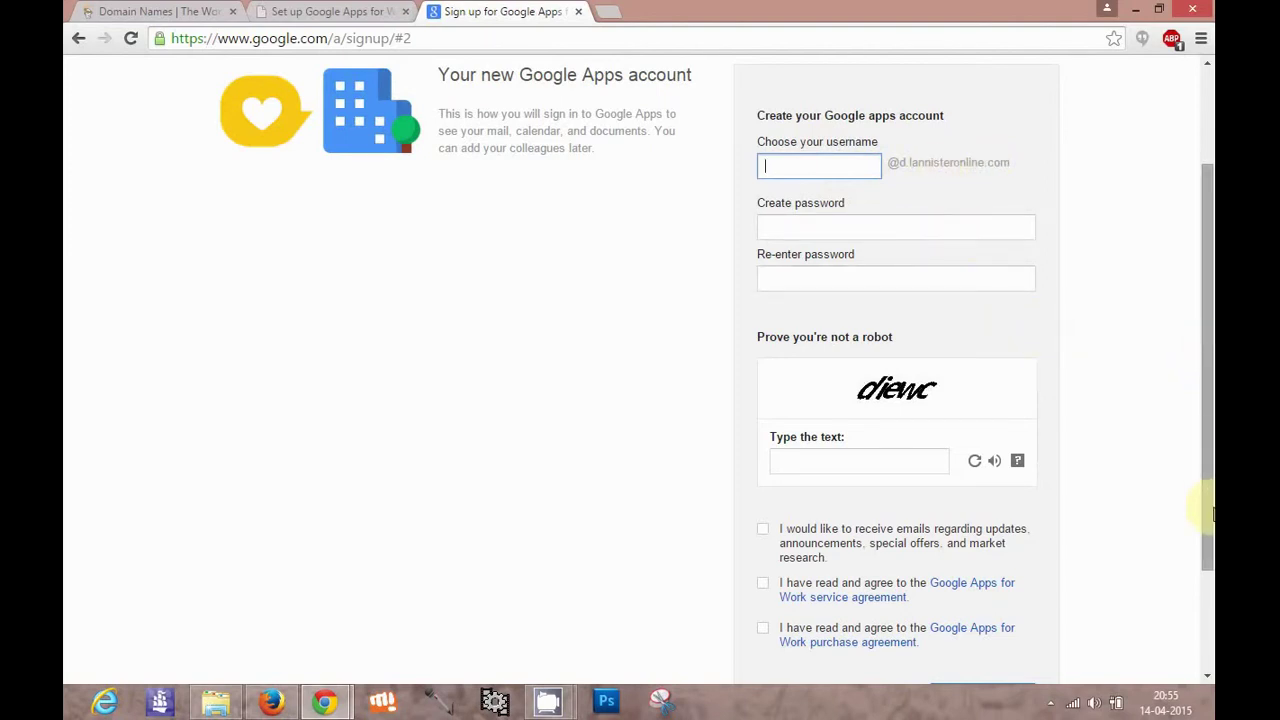
Tick the purchase agreement, update emails and service agreement checkboxes
{"action": "left_click_drag", "start_coordinate": [1210, 512], "coordinate": [1202, 608]}
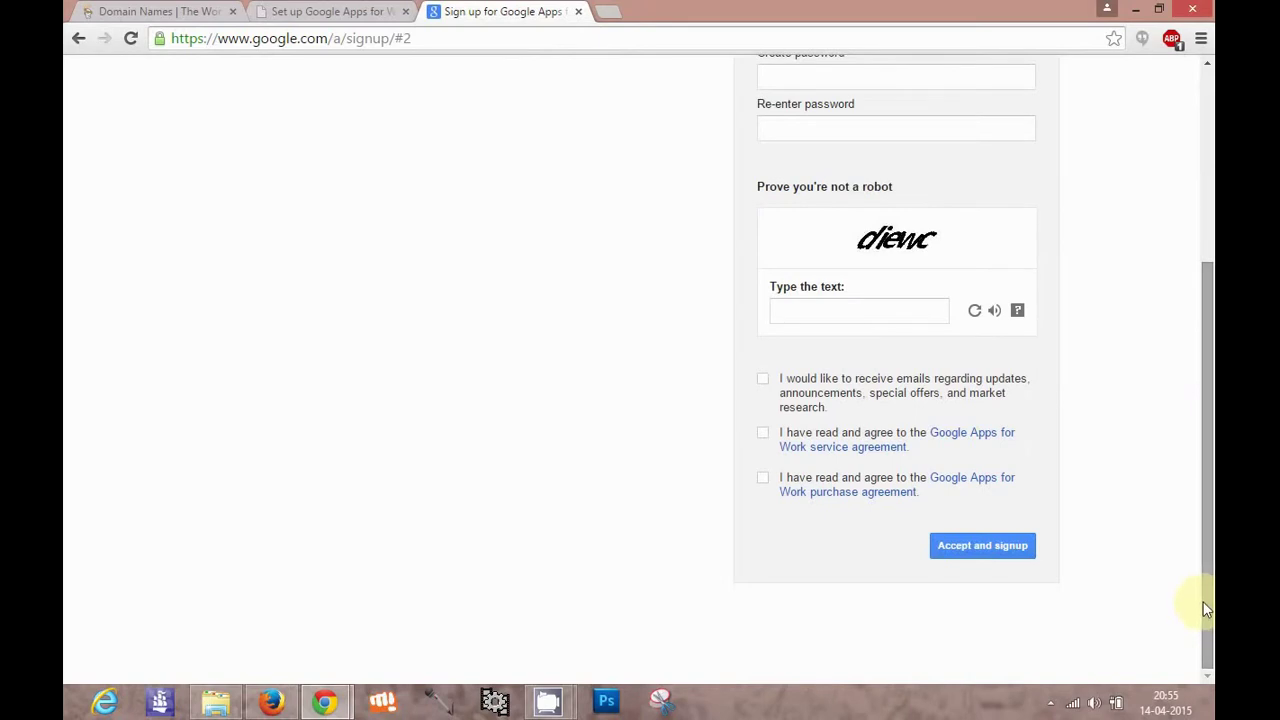
{"action": "left_click", "coordinate": [763, 478]}
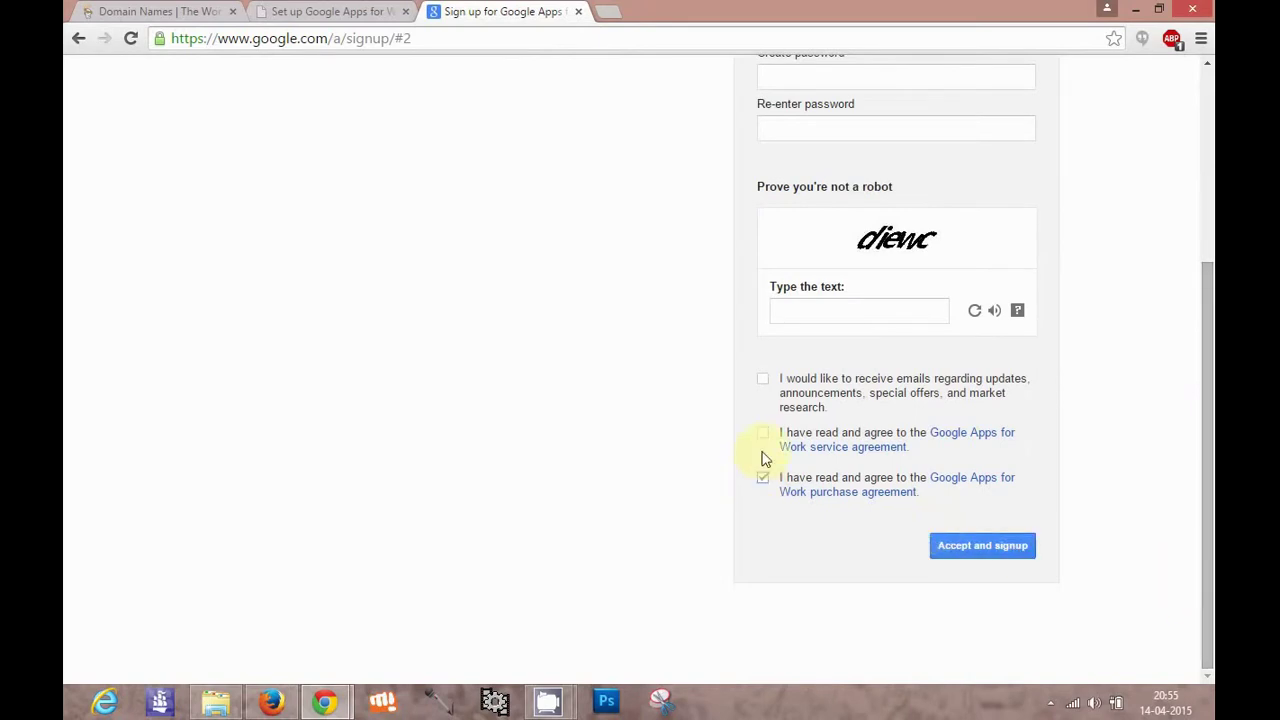
{"action": "left_click", "coordinate": [763, 379]}
{"action": "left_click", "coordinate": [990, 556]}
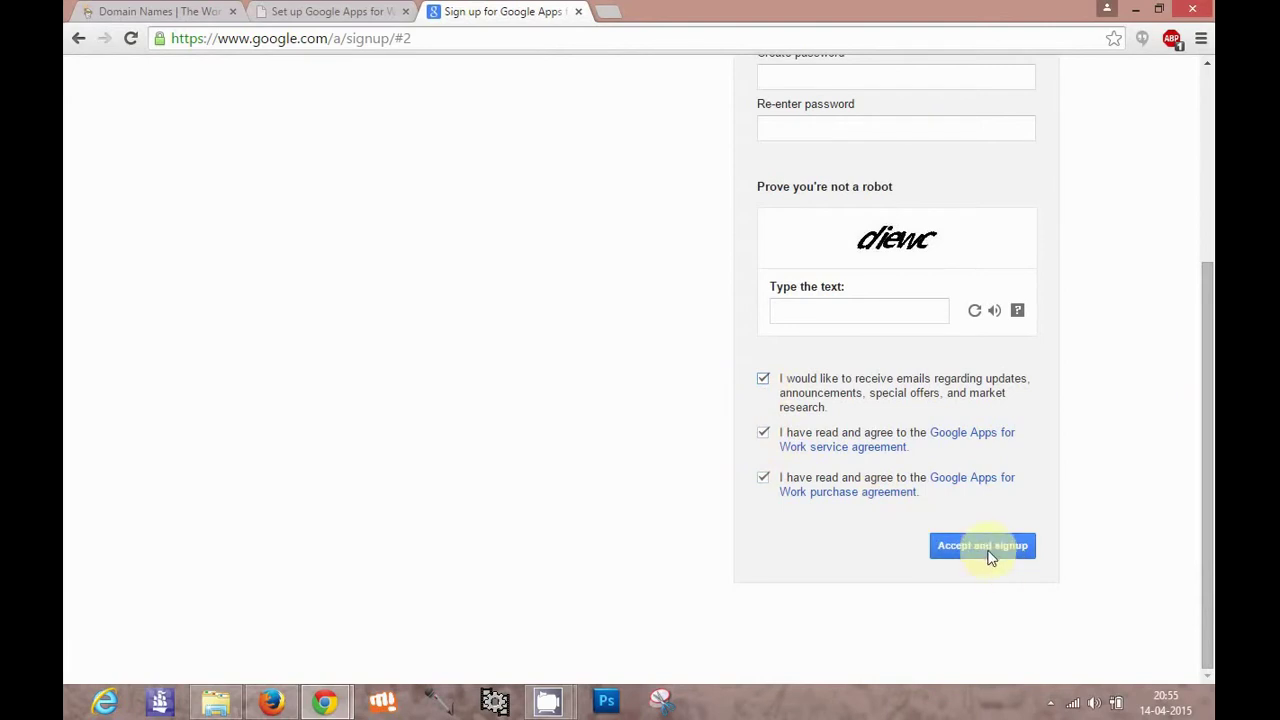
Return to the setup checklist page, briefly emphasising then un-emphasising 'account' in the heading
{"action": "left_click", "coordinate": [330, 14]}
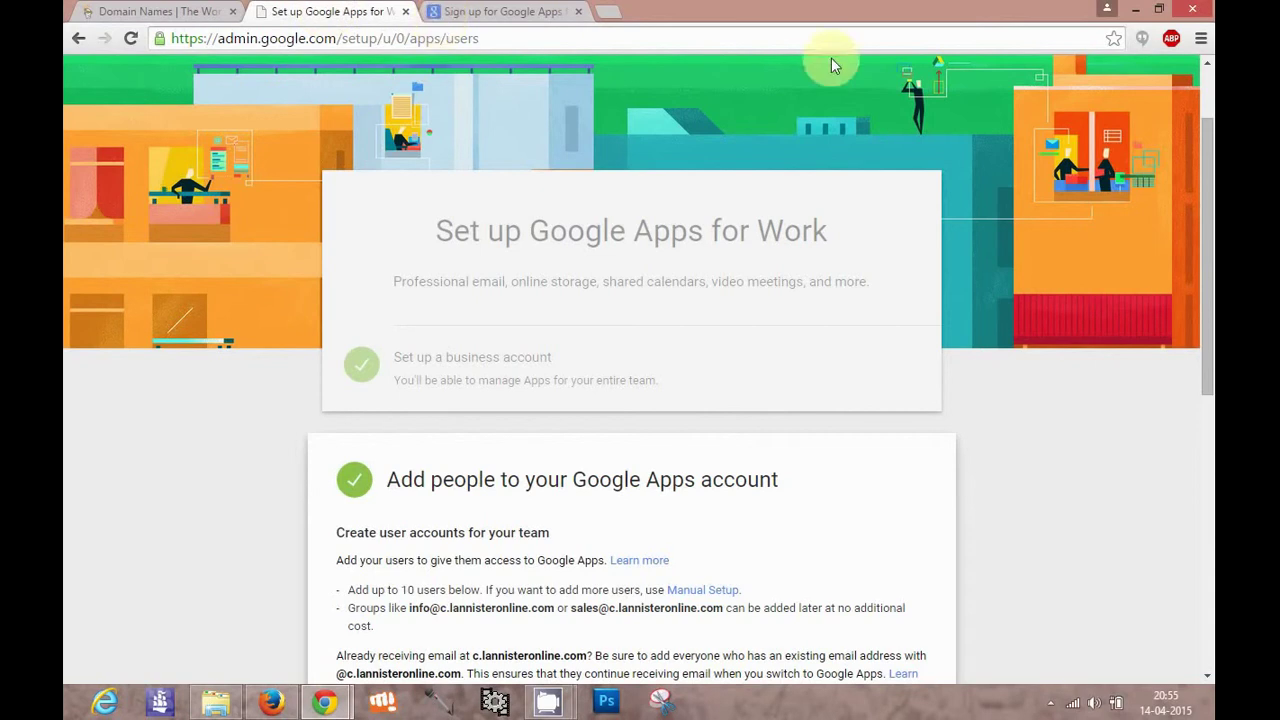
{"action": "scroll", "coordinate": [1207, 180], "scroll_direction": "up", "scroll_amount": 1}
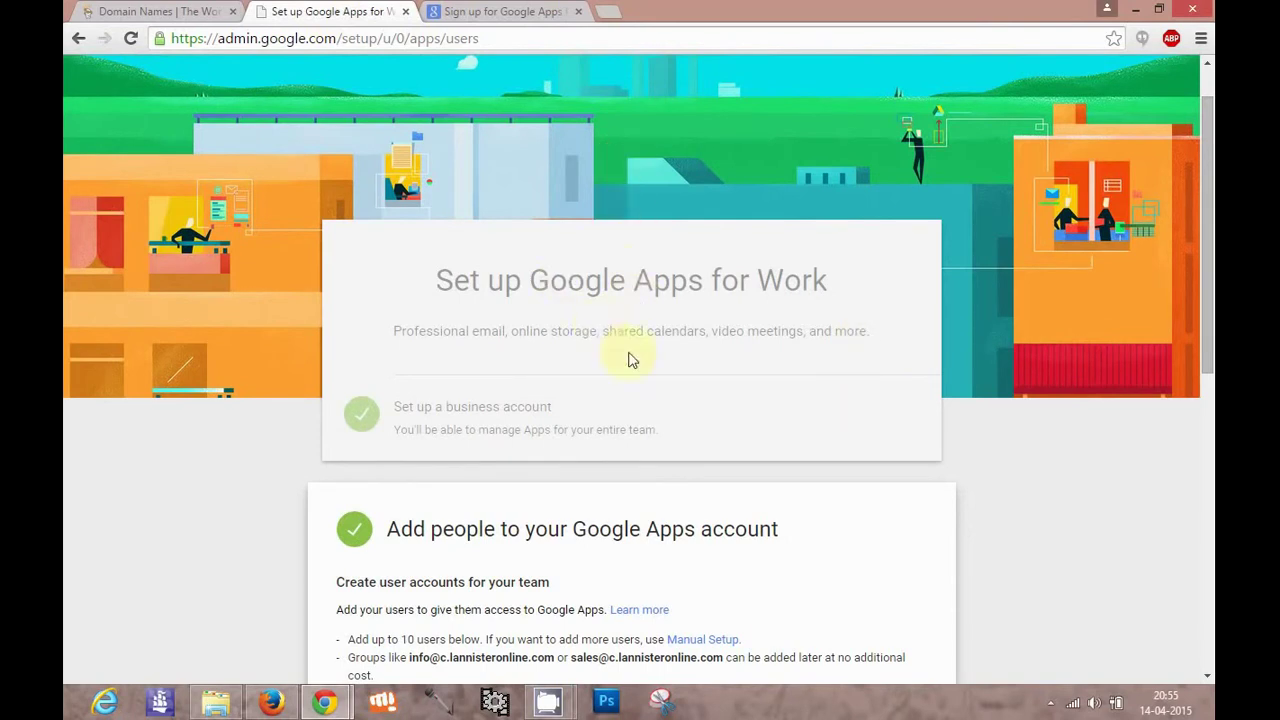
{"action": "left_click", "coordinate": [500, 10]}
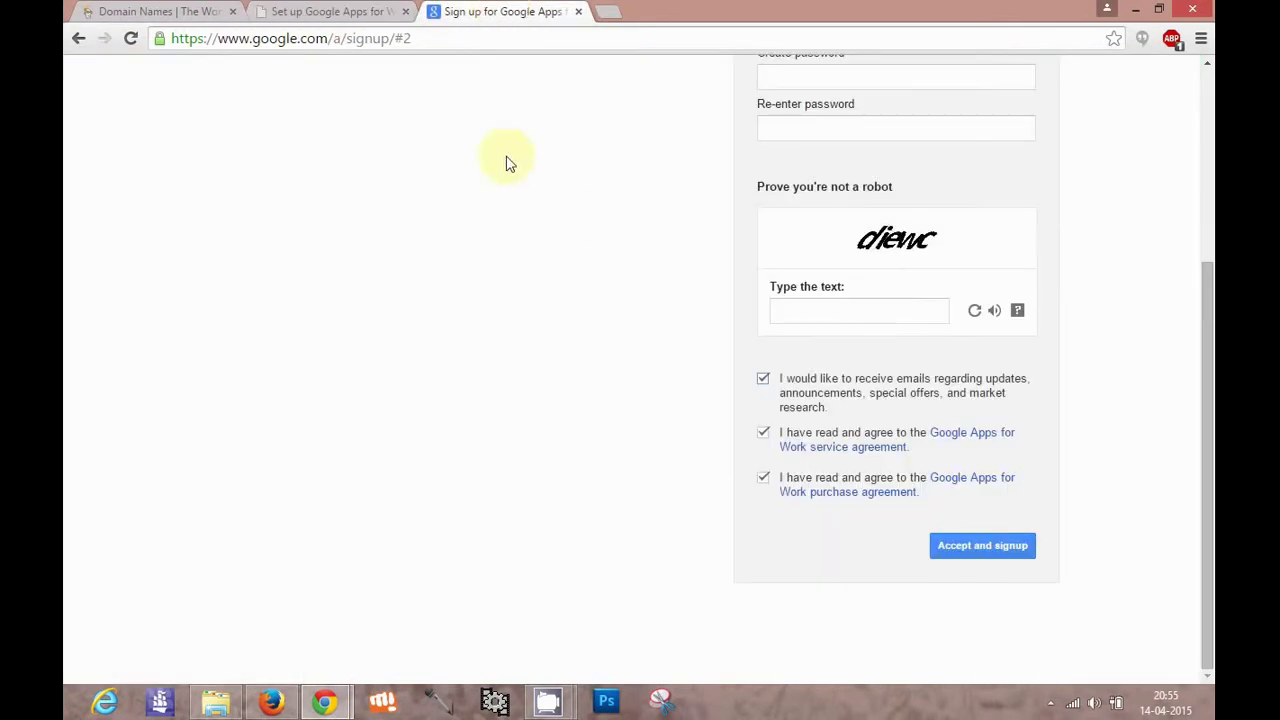
{"action": "left_click", "coordinate": [335, 11]}
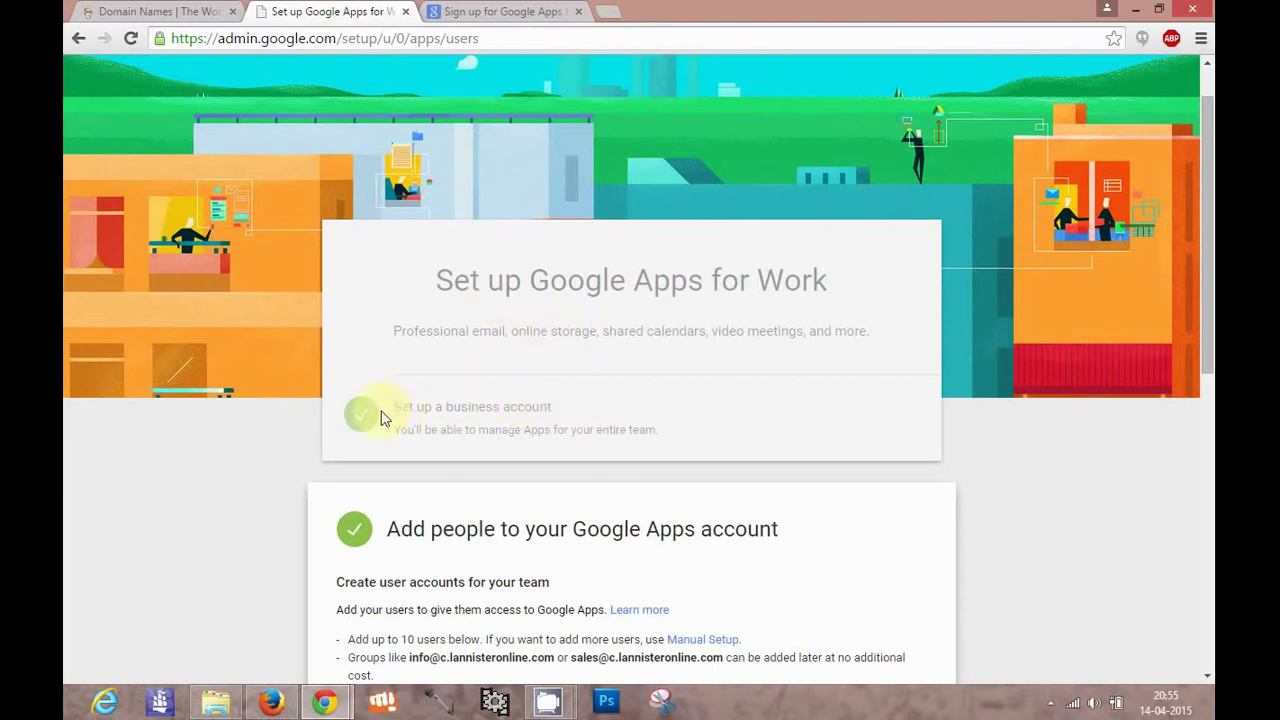
{"action": "left_click", "coordinate": [594, 429]}
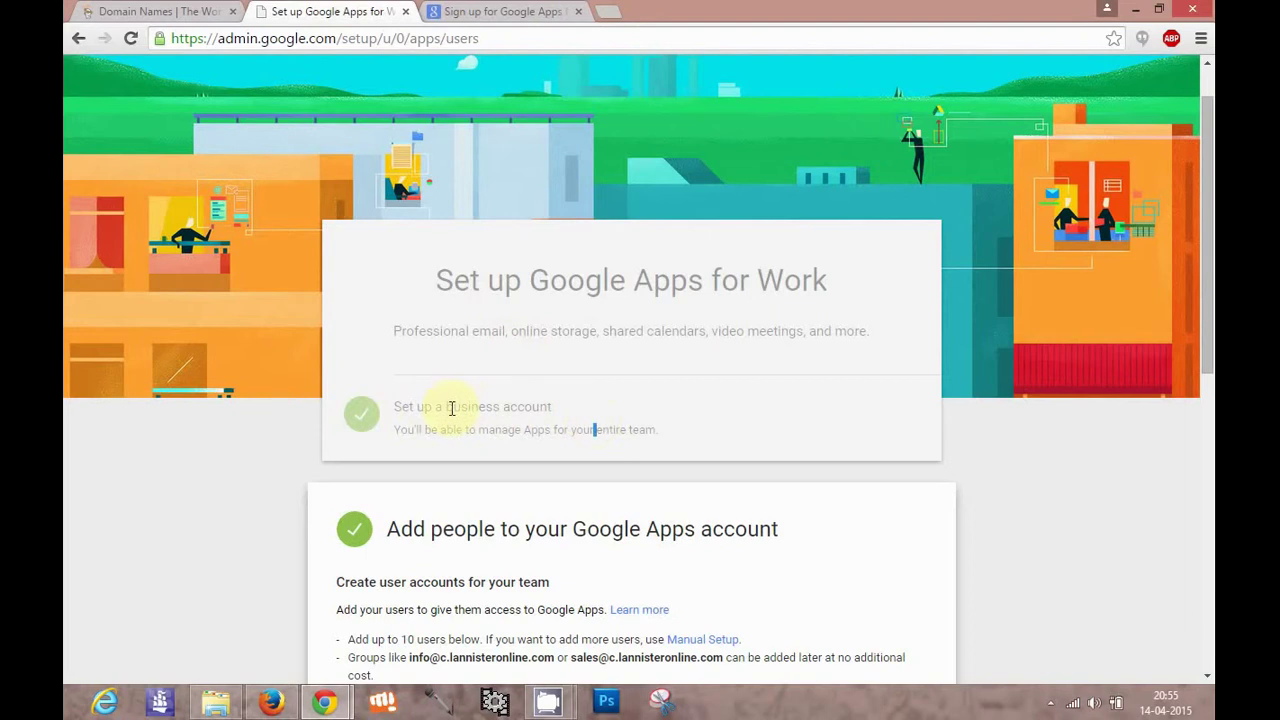
{"action": "double_click", "coordinate": [509, 414]}
{"action": "scroll", "coordinate": [509, 414], "scroll_direction": "down", "scroll_amount": 3}
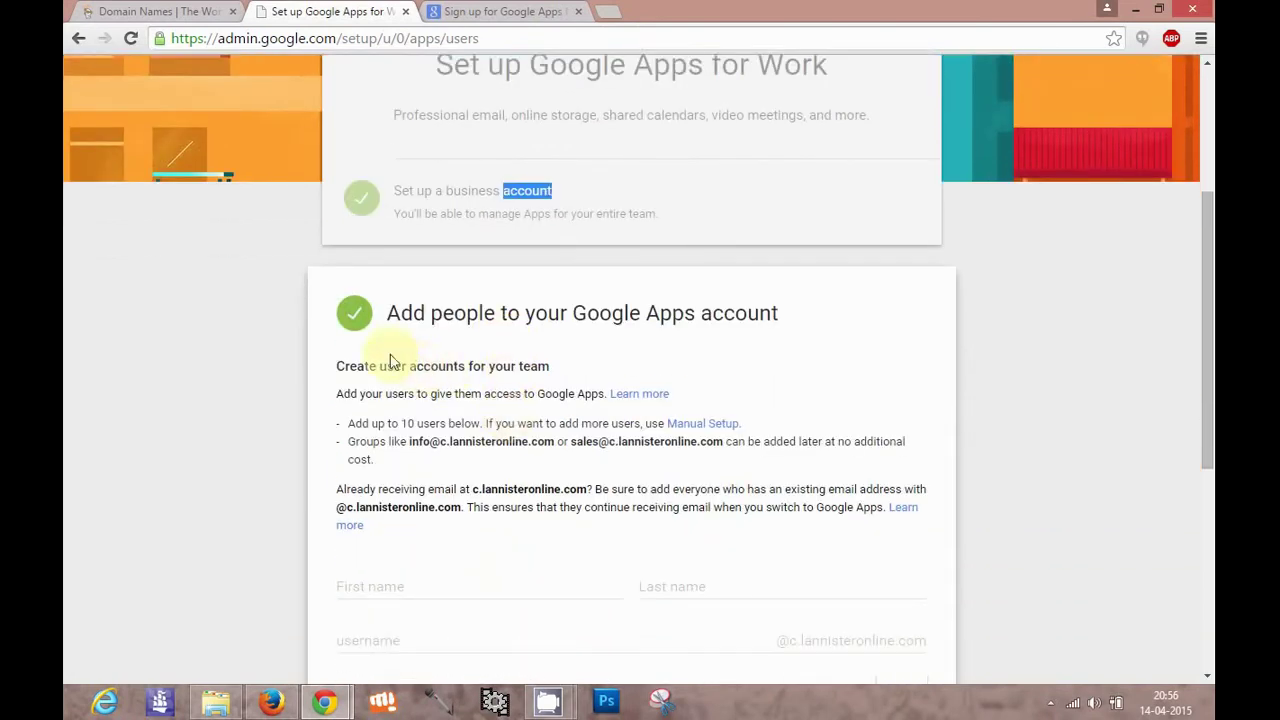
{"action": "left_click", "coordinate": [718, 343]}
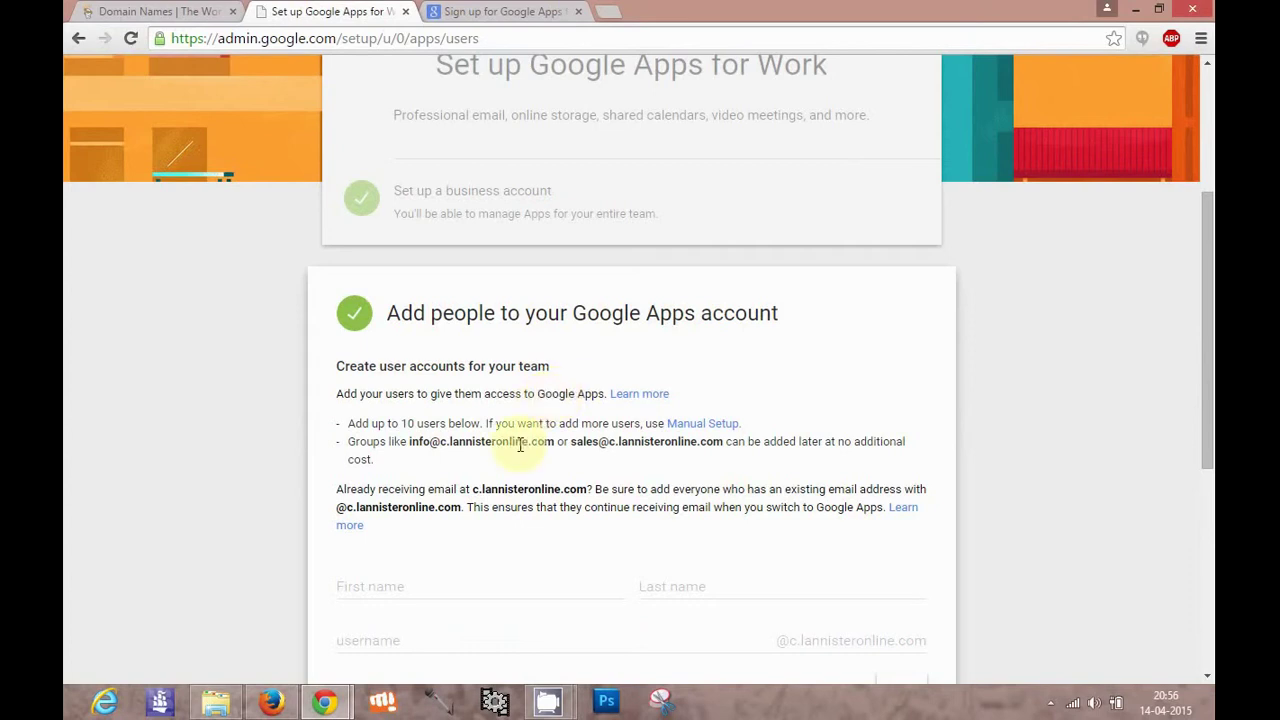
Confirm all existing @c.lannisteronline.com addresses were added and continue to domain verification
{"action": "scroll", "coordinate": [520, 444], "scroll_direction": "down", "scroll_amount": 3}
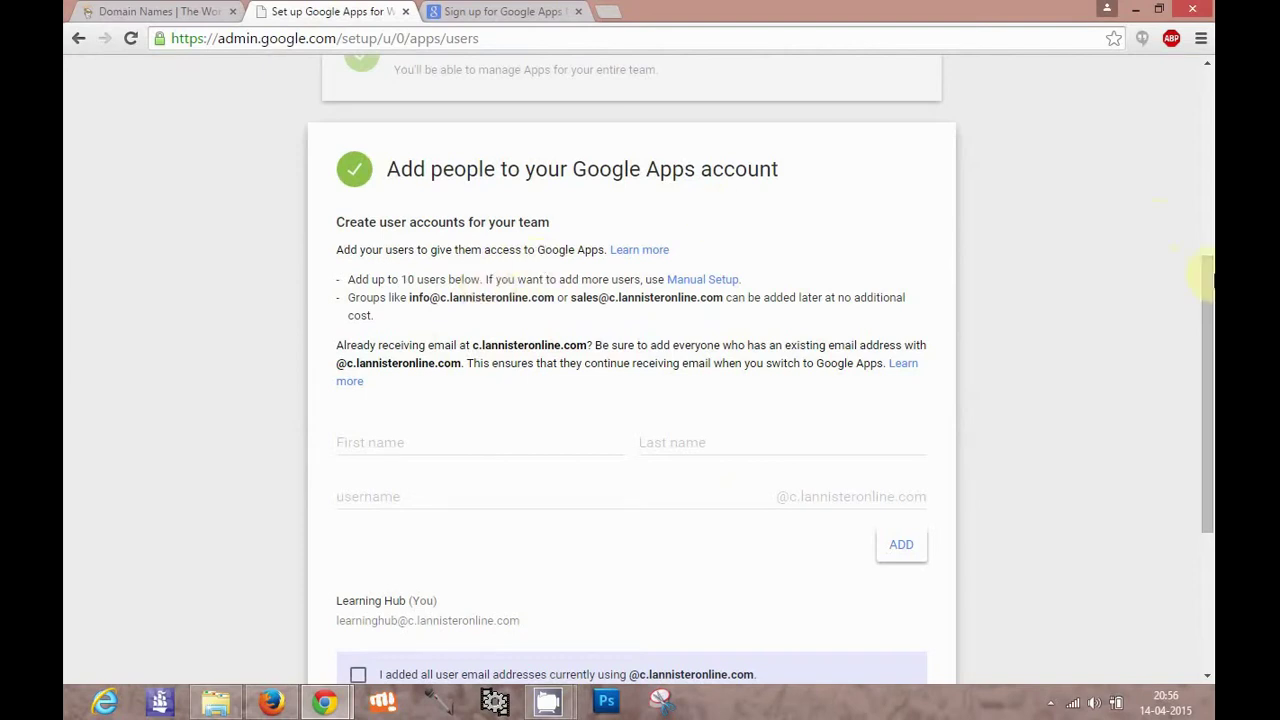
{"action": "left_click_drag", "start_coordinate": [1207, 285], "coordinate": [1207, 395]}
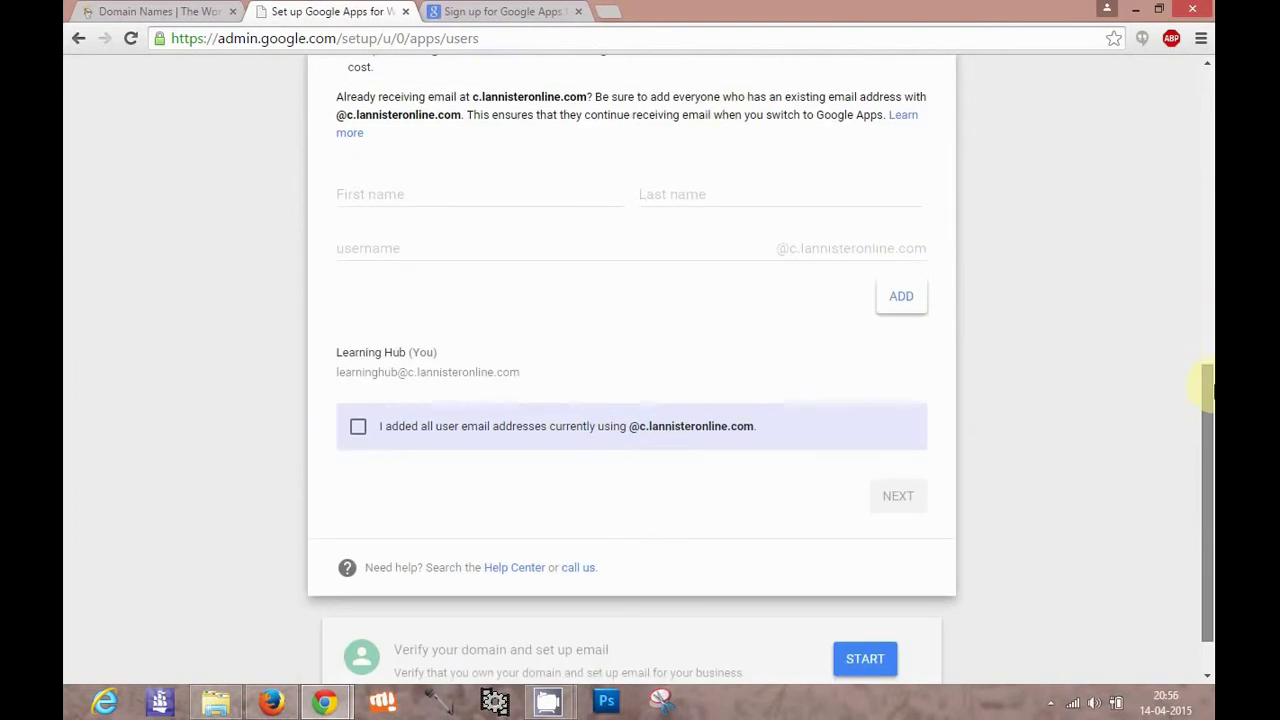
{"action": "left_click", "coordinate": [359, 428]}
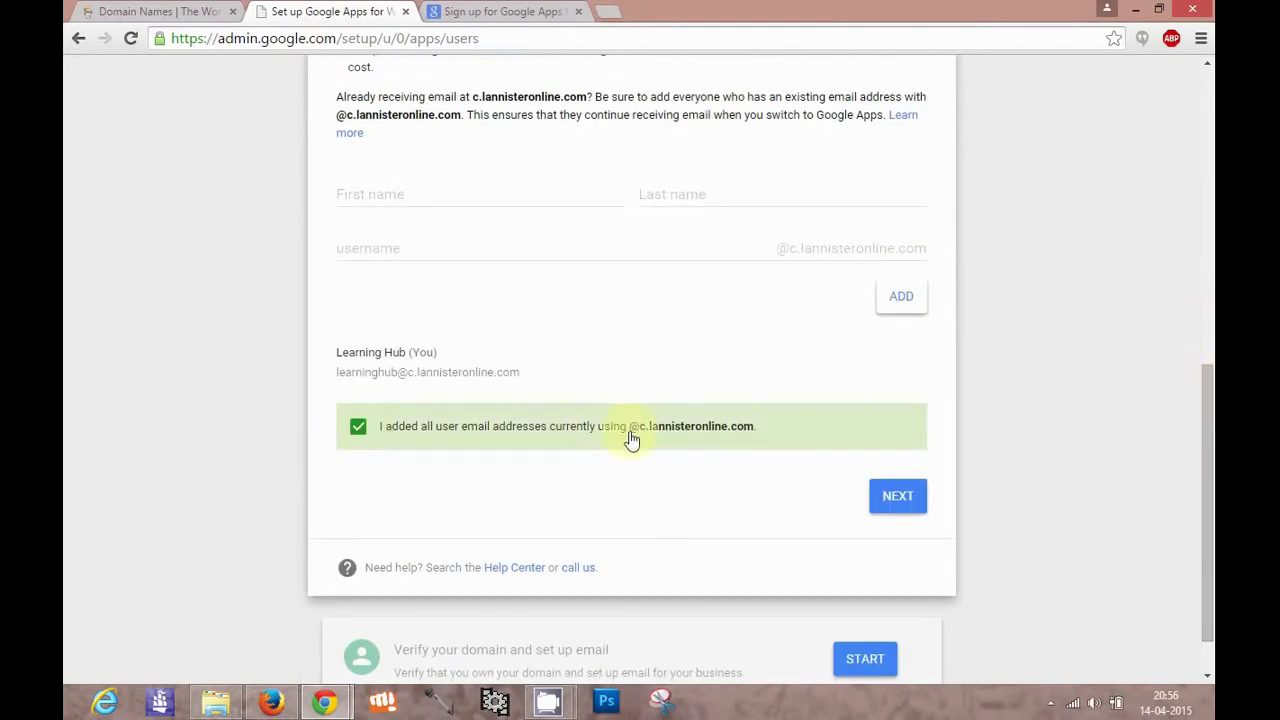
{"action": "left_click", "coordinate": [895, 497]}
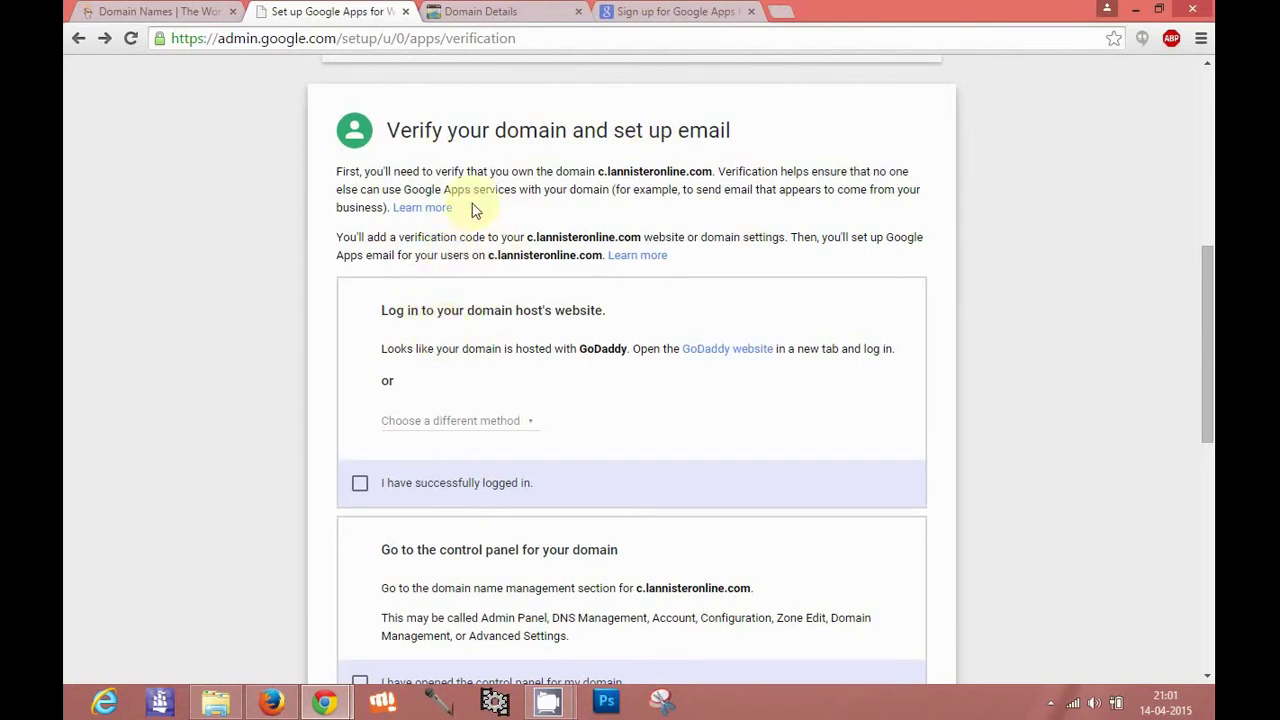
Check GoDaddy's DNS records, then mark the domain host login step done
{"action": "left_click", "coordinate": [500, 11]}
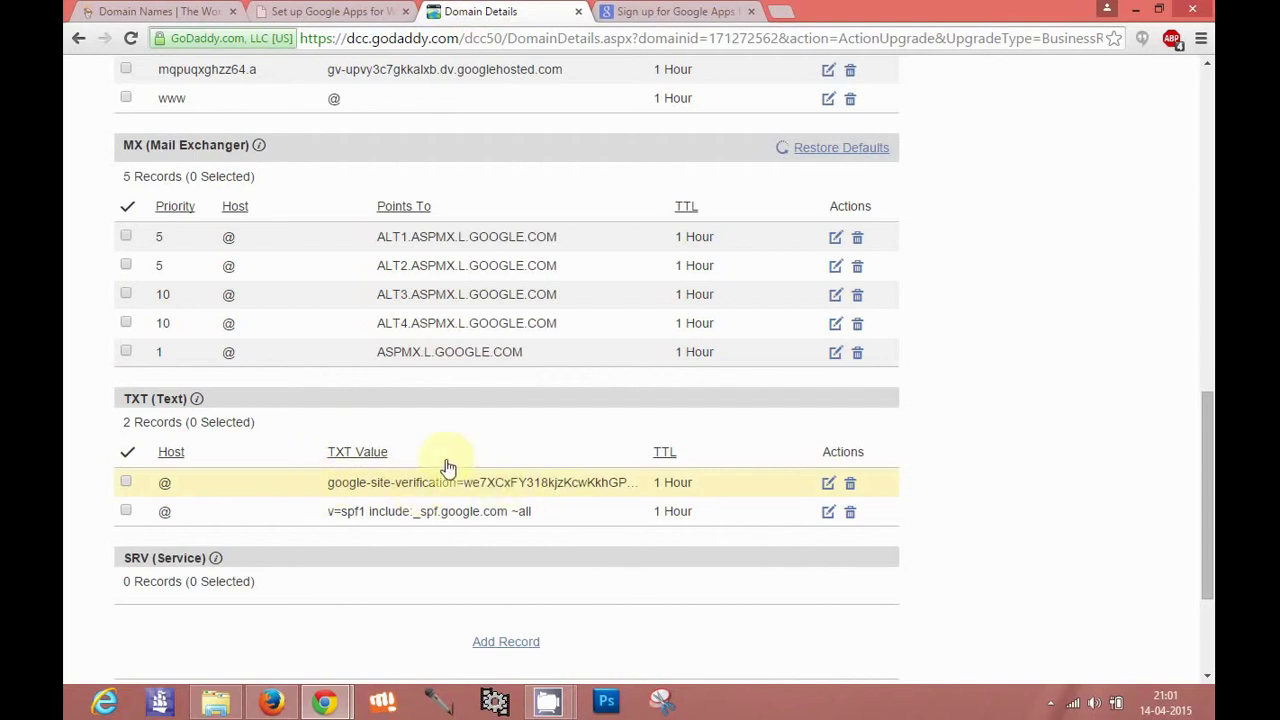
{"action": "left_click", "coordinate": [381, 8]}
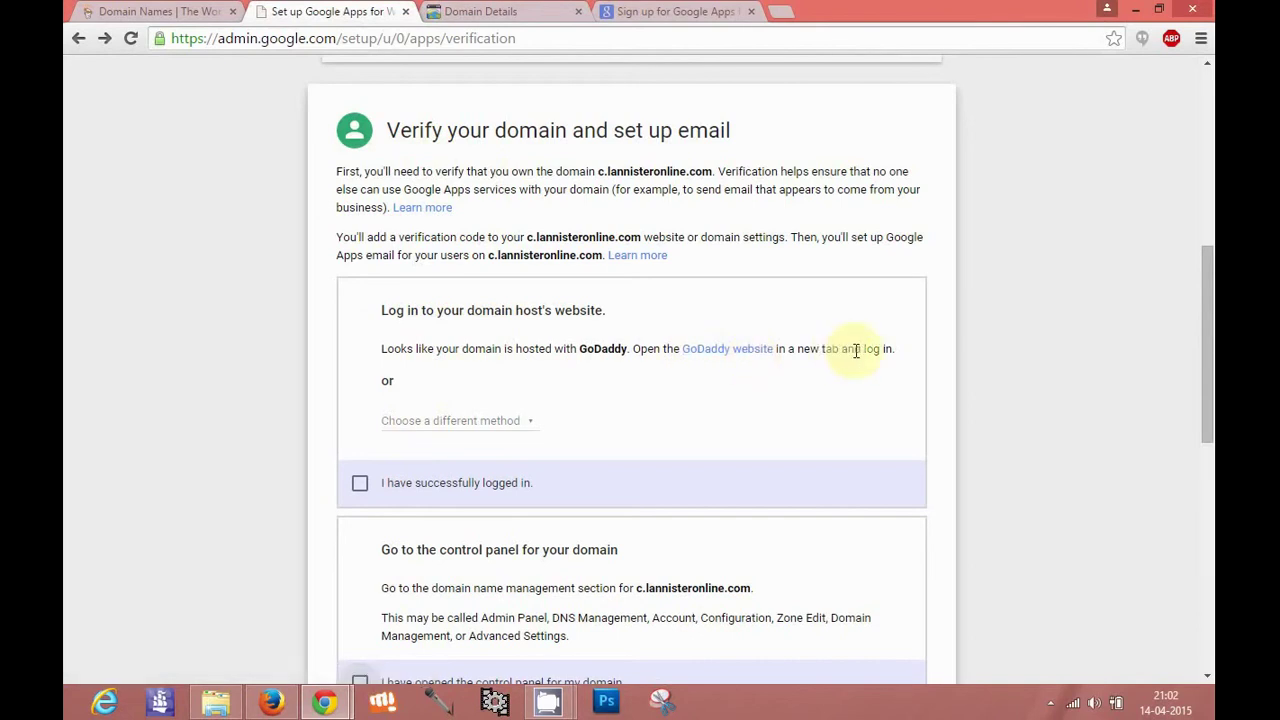
{"action": "left_click", "coordinate": [358, 488]}
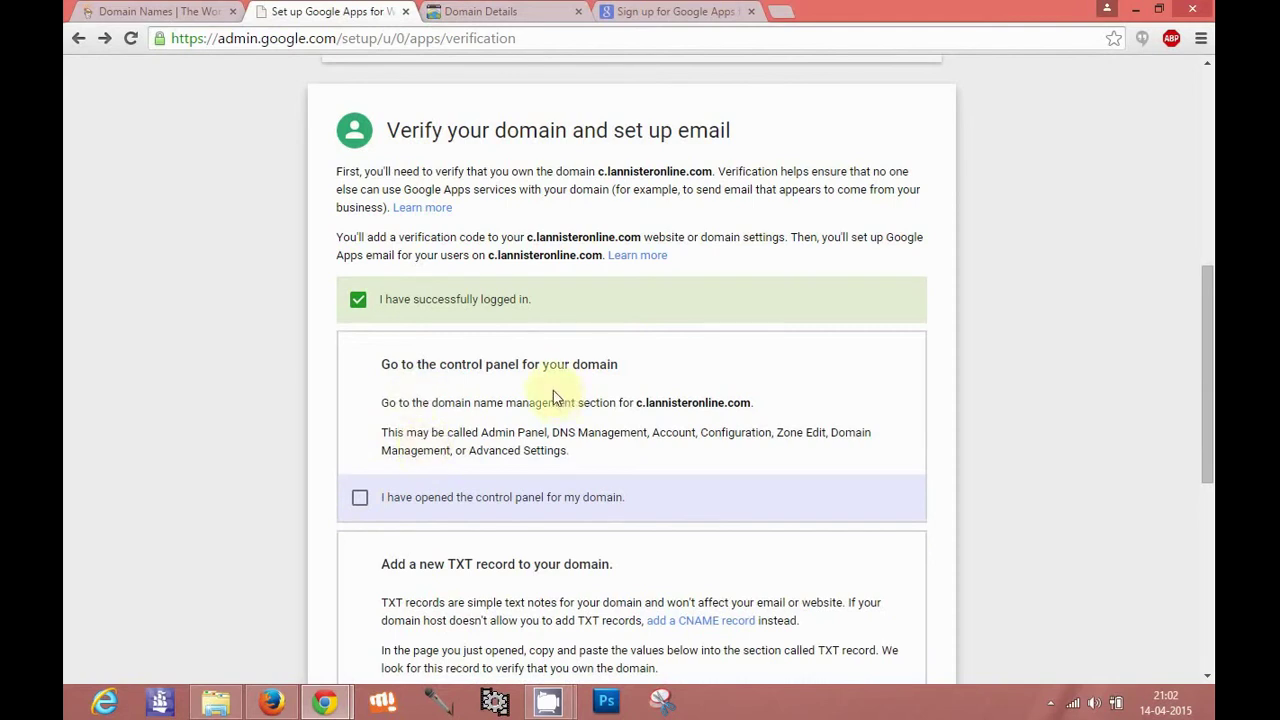
Mark the control panel step done and bring up GoDaddy's DNS records
{"action": "left_click", "coordinate": [359, 497]}
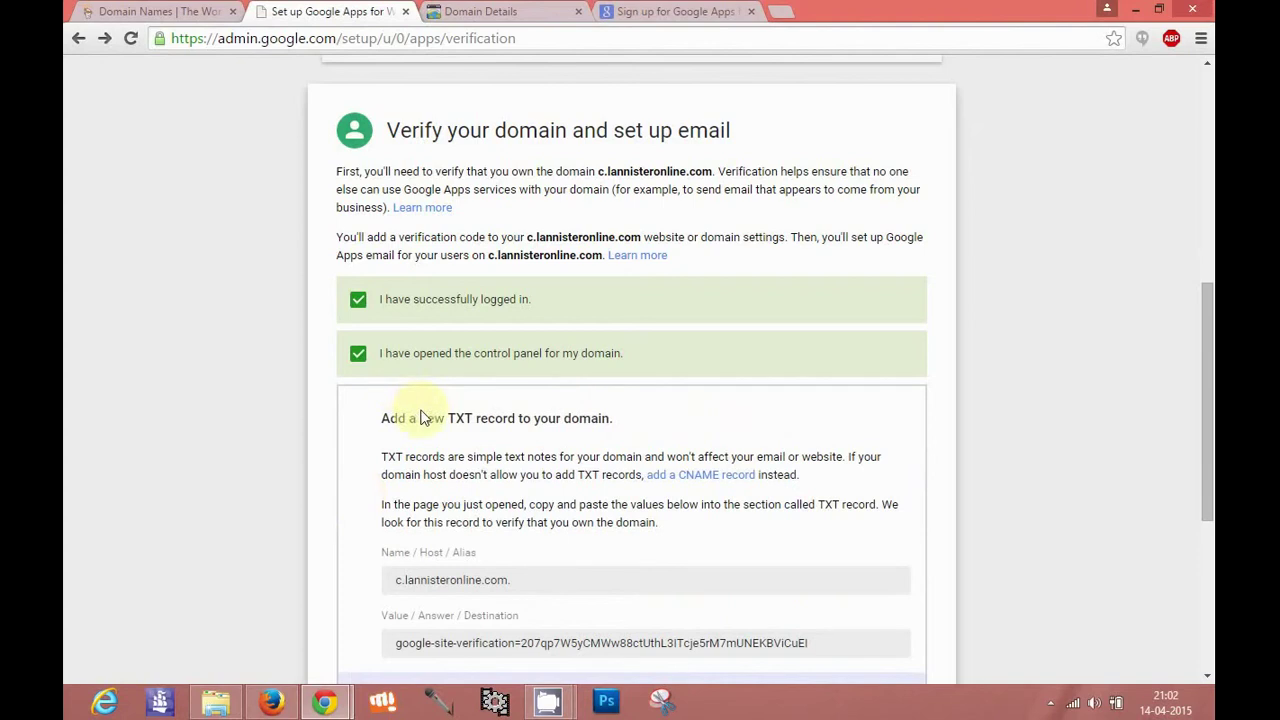
{"action": "scroll", "coordinate": [417, 503], "scroll_direction": "down", "scroll_amount": 2}
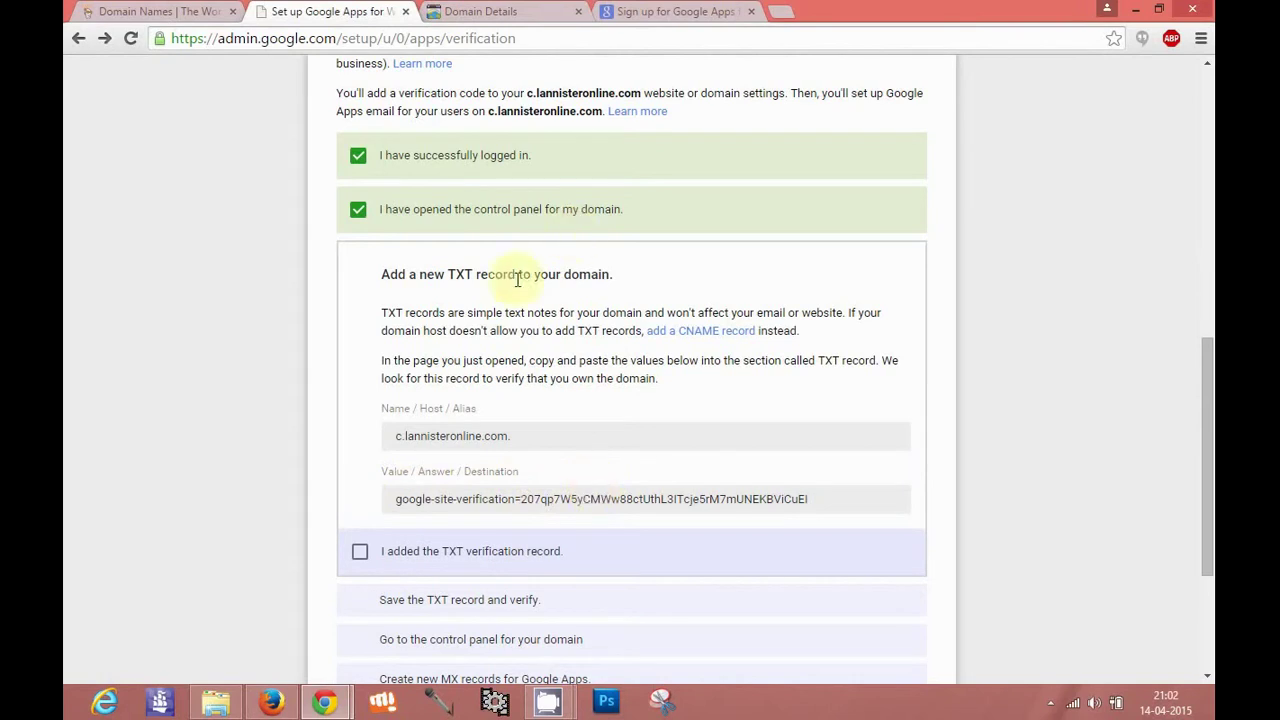
{"action": "left_click", "coordinate": [502, 9]}
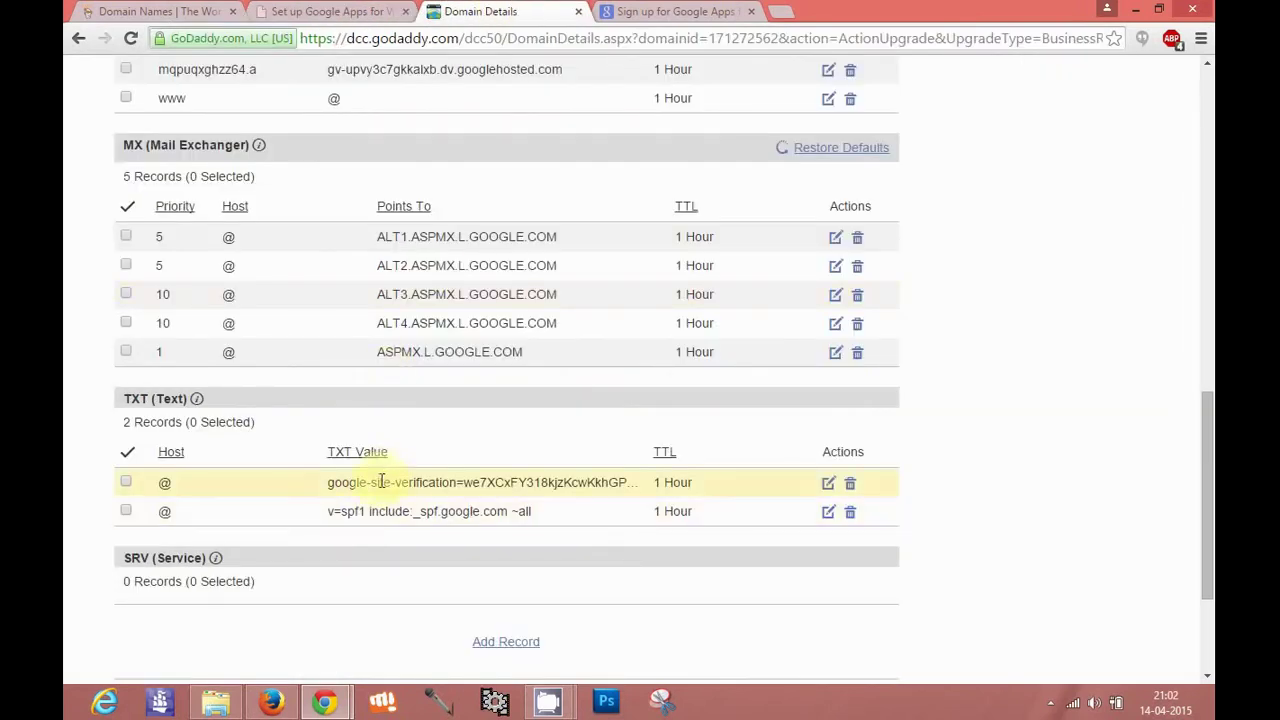
{"action": "left_click", "coordinate": [510, 644]}
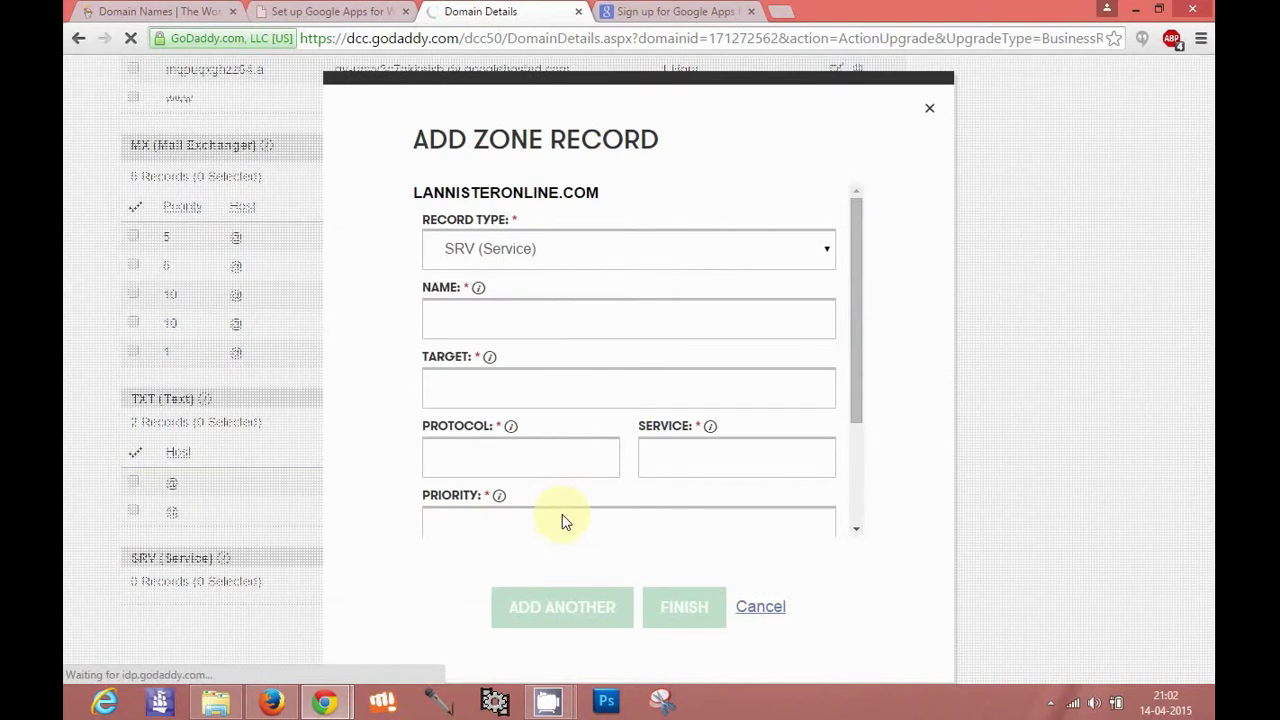
{"action": "left_click", "coordinate": [573, 260]}
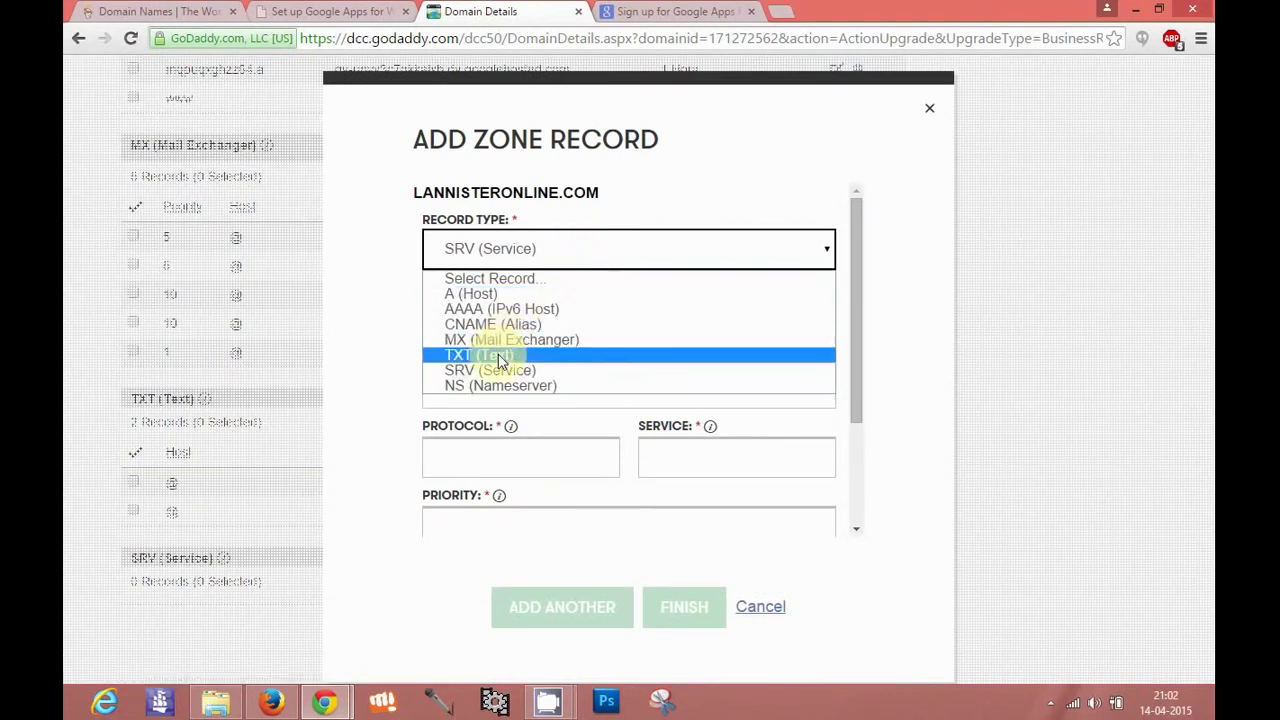
{"action": "key", "text": "Escape"}
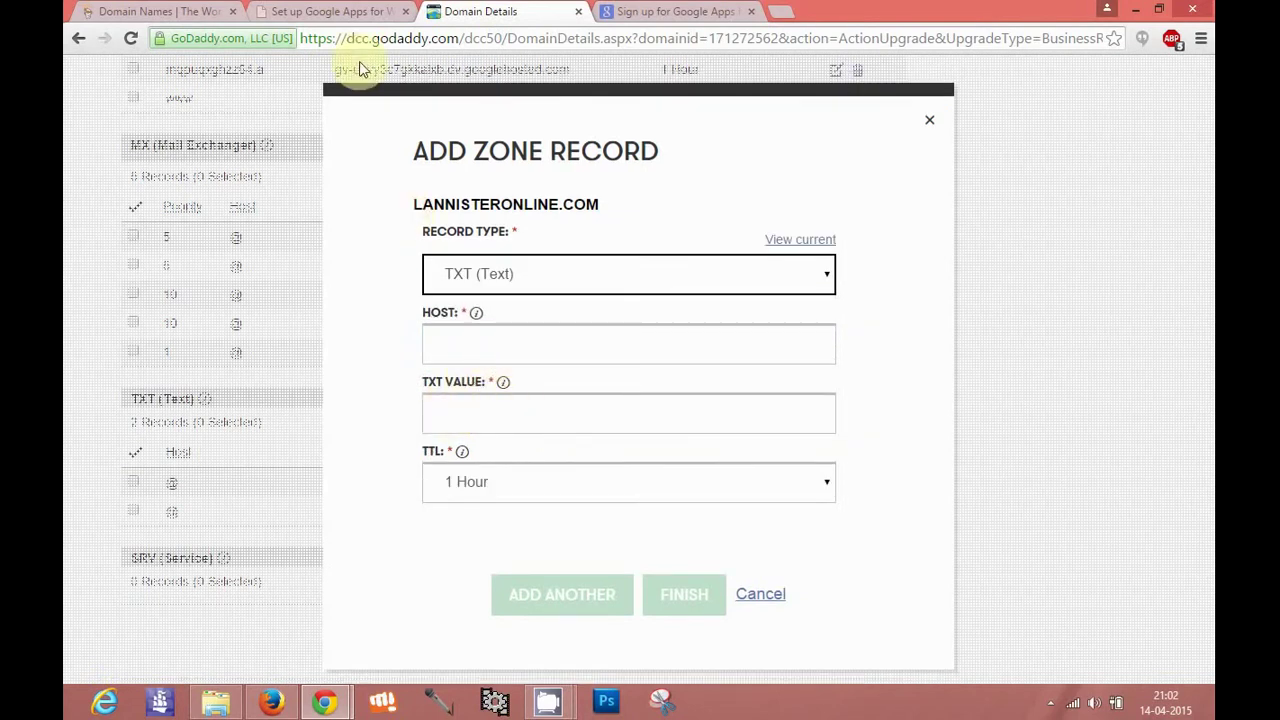
{"action": "left_click", "coordinate": [335, 11]}
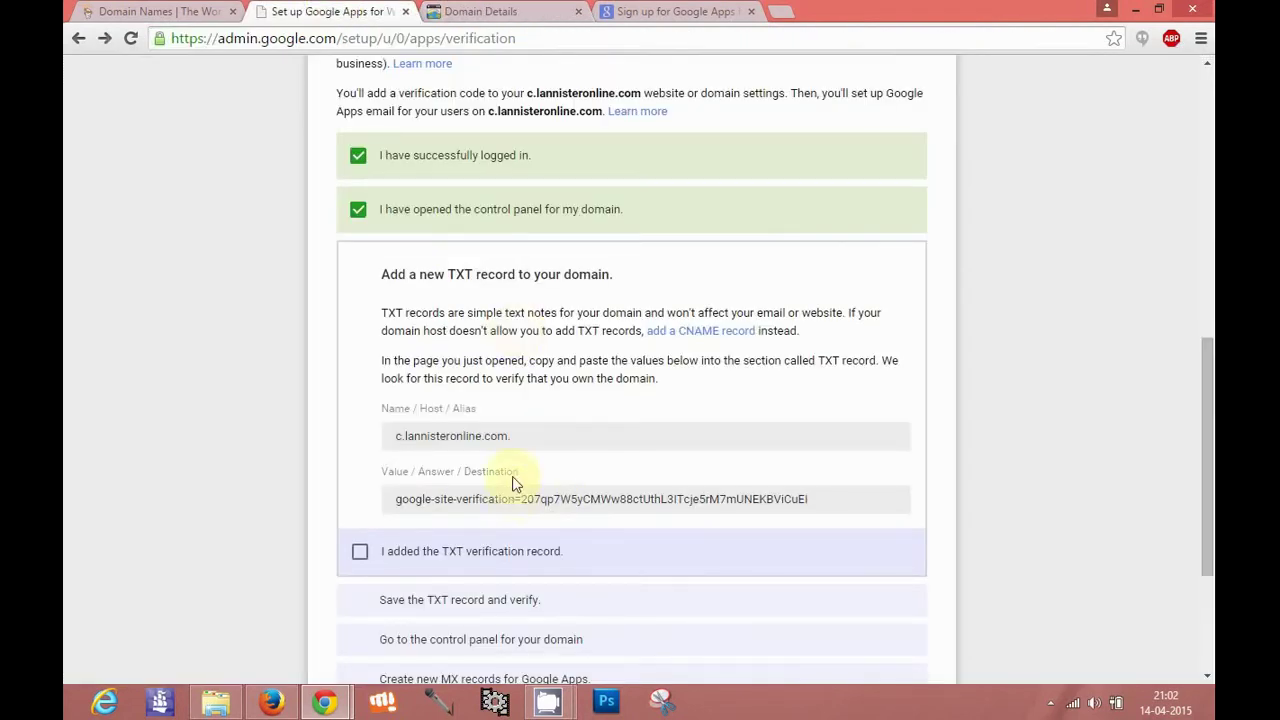
{"action": "left_click", "coordinate": [519, 8]}
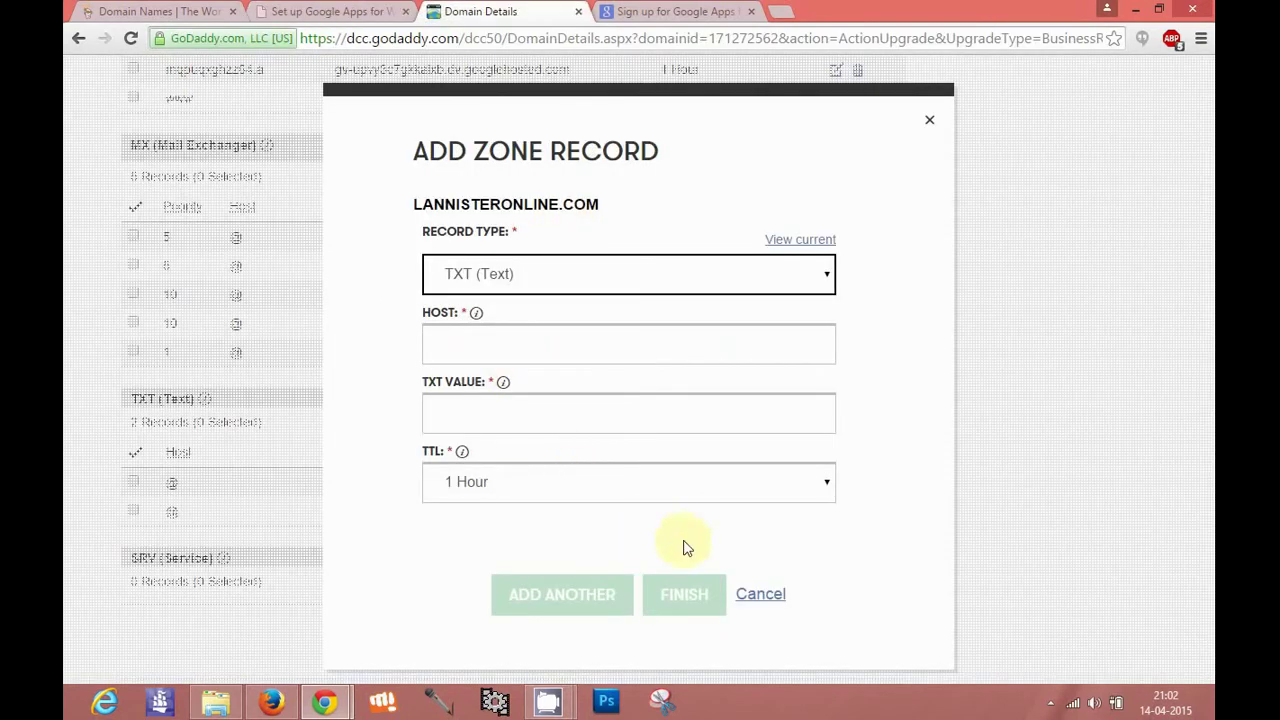
{"action": "left_click", "coordinate": [770, 595]}
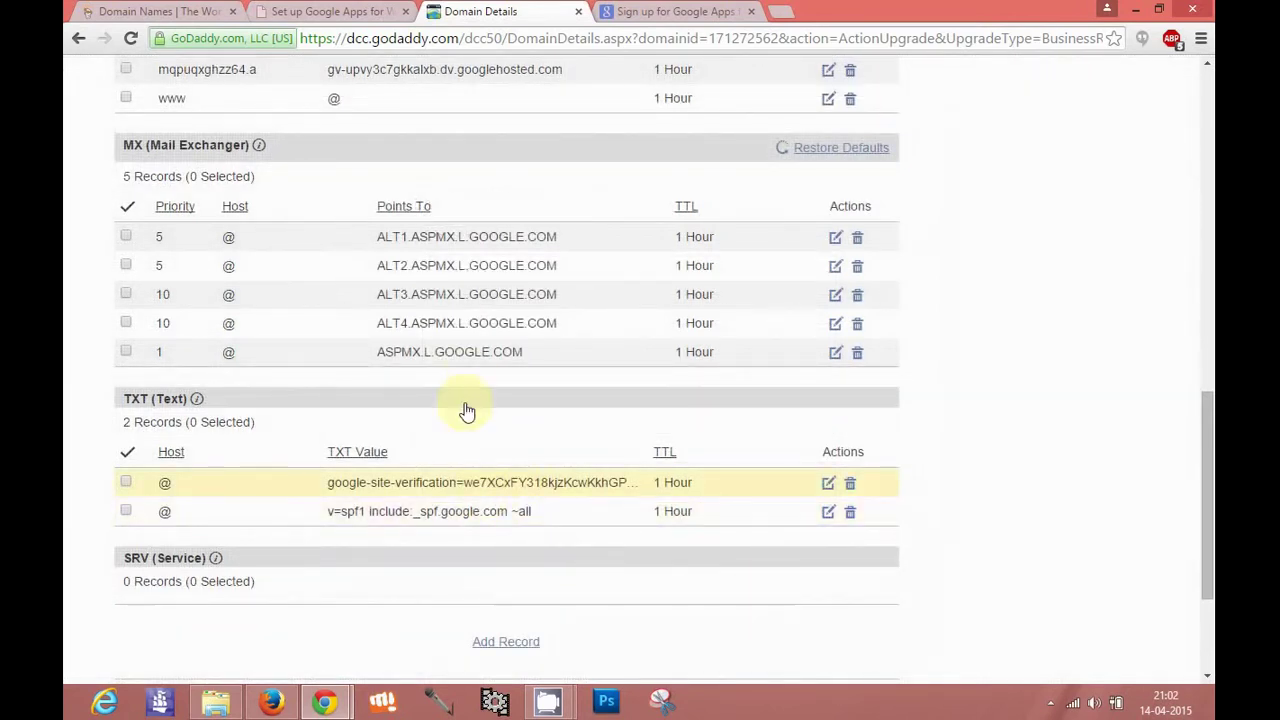
Tick the TXT record added, TXT record saved and control panel opened steps
{"action": "left_click", "coordinate": [341, 9]}
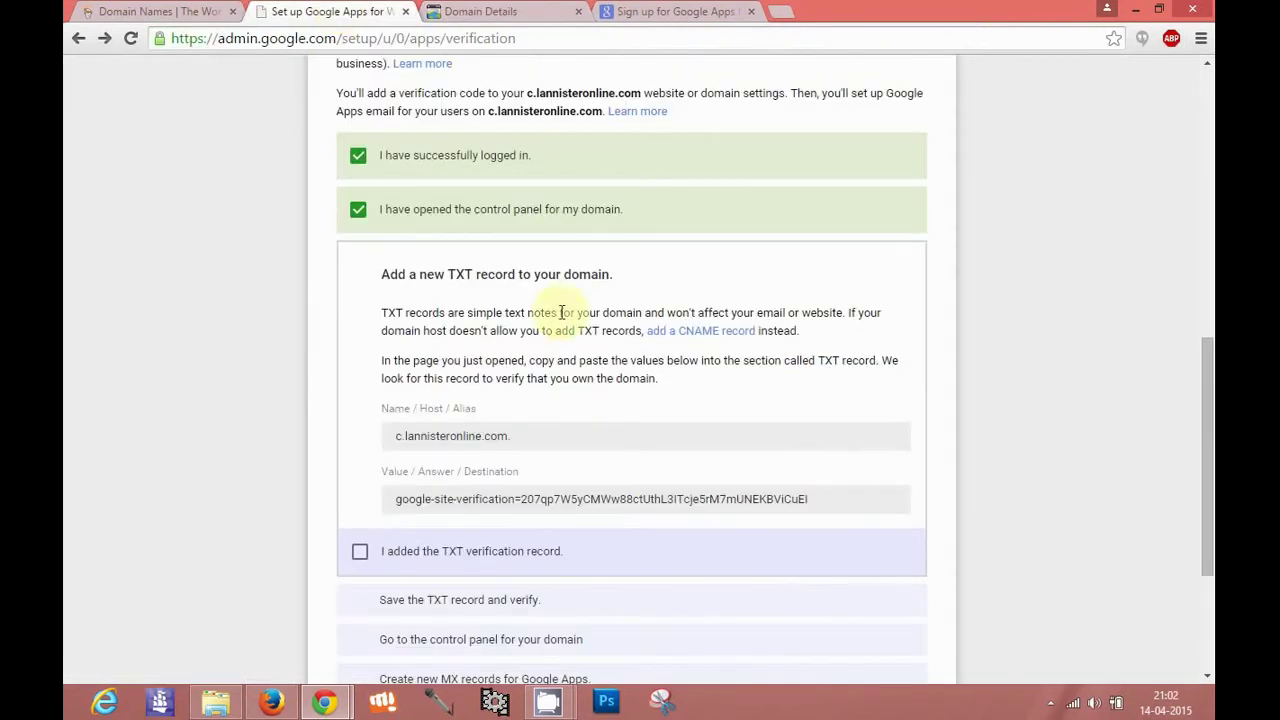
{"action": "left_click", "coordinate": [360, 554]}
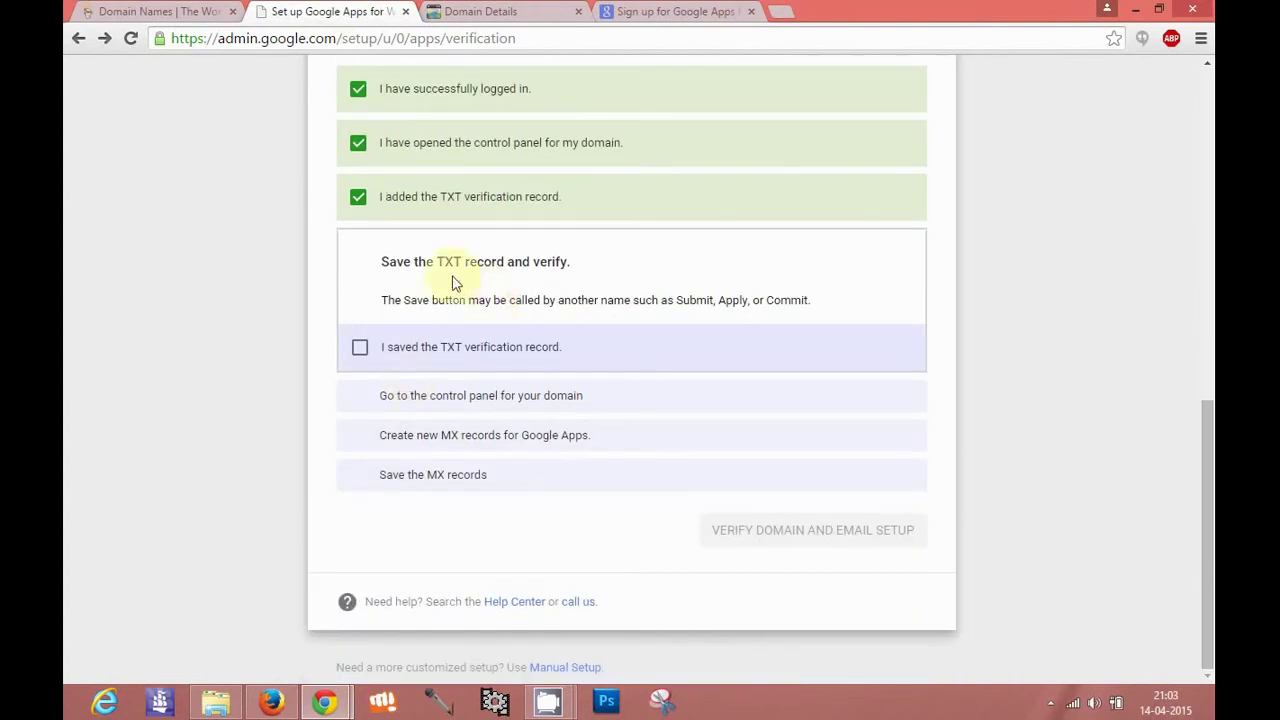
{"action": "left_click", "coordinate": [360, 350]}
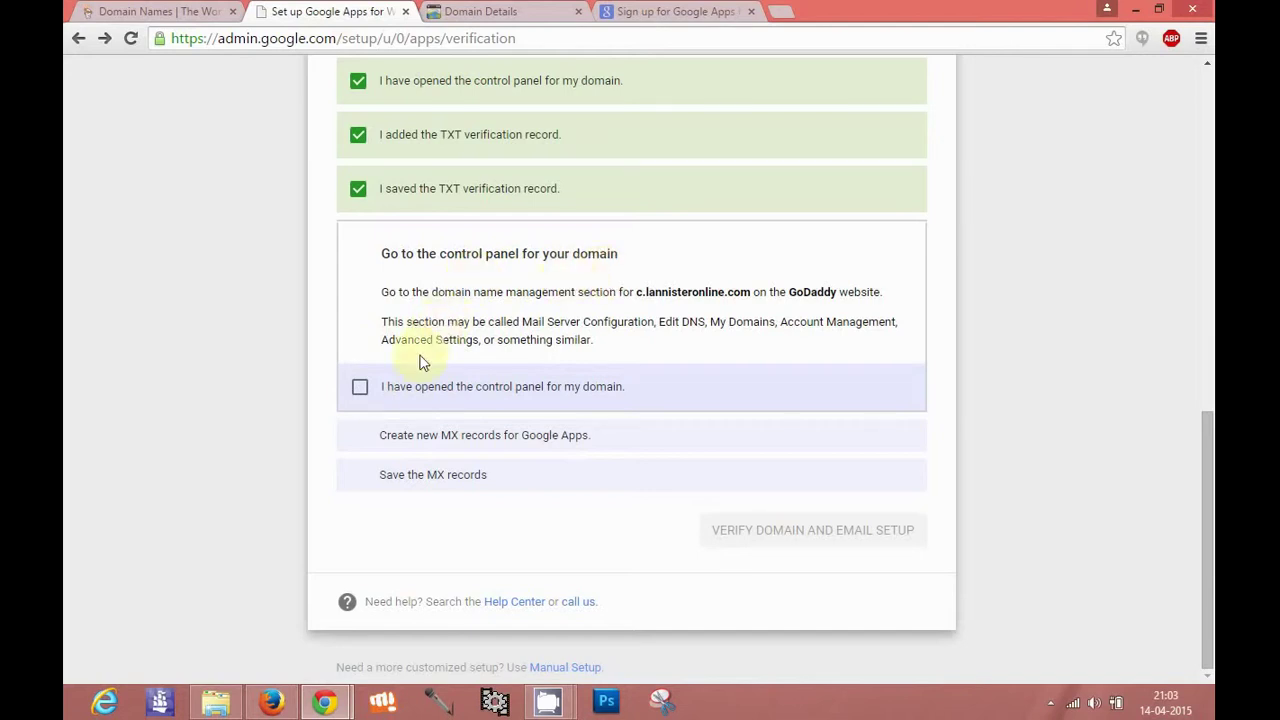
{"action": "left_click", "coordinate": [362, 386]}
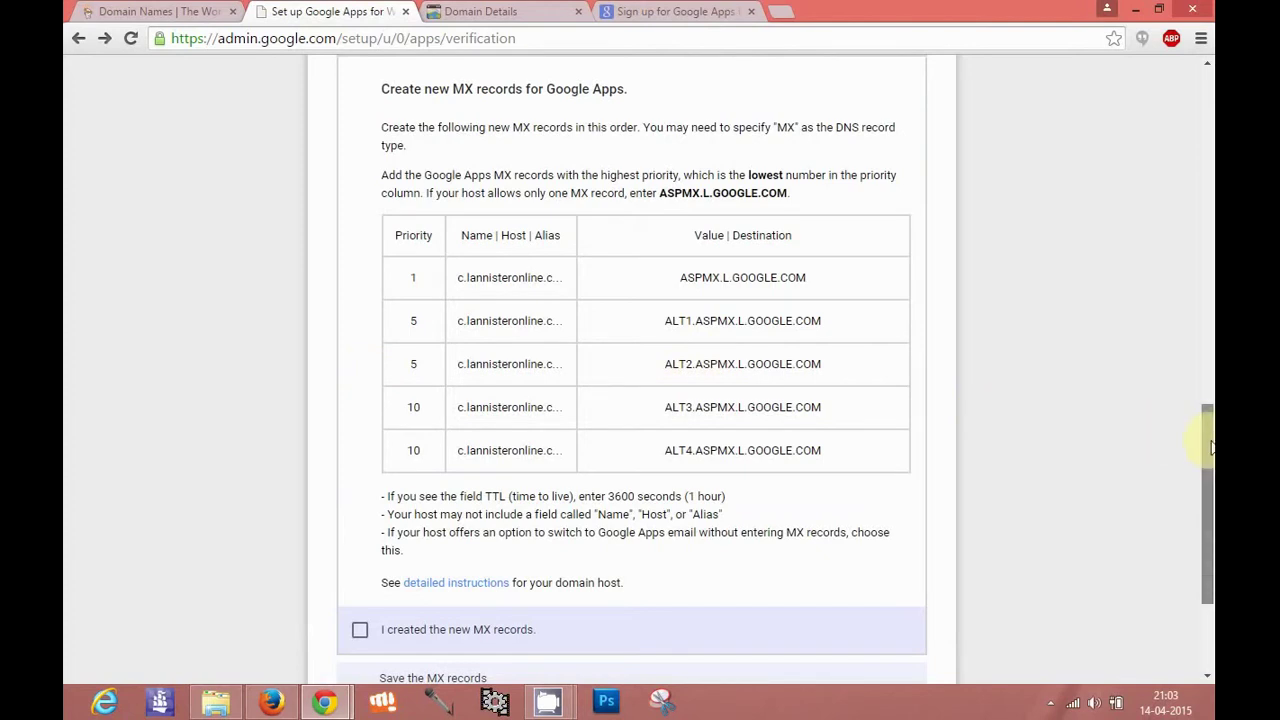
Compare Google's five required MX records with GoDaddy's DNS list, then open Add Zone Record
{"action": "left_click_drag", "start_coordinate": [1210, 447], "coordinate": [1208, 385]}
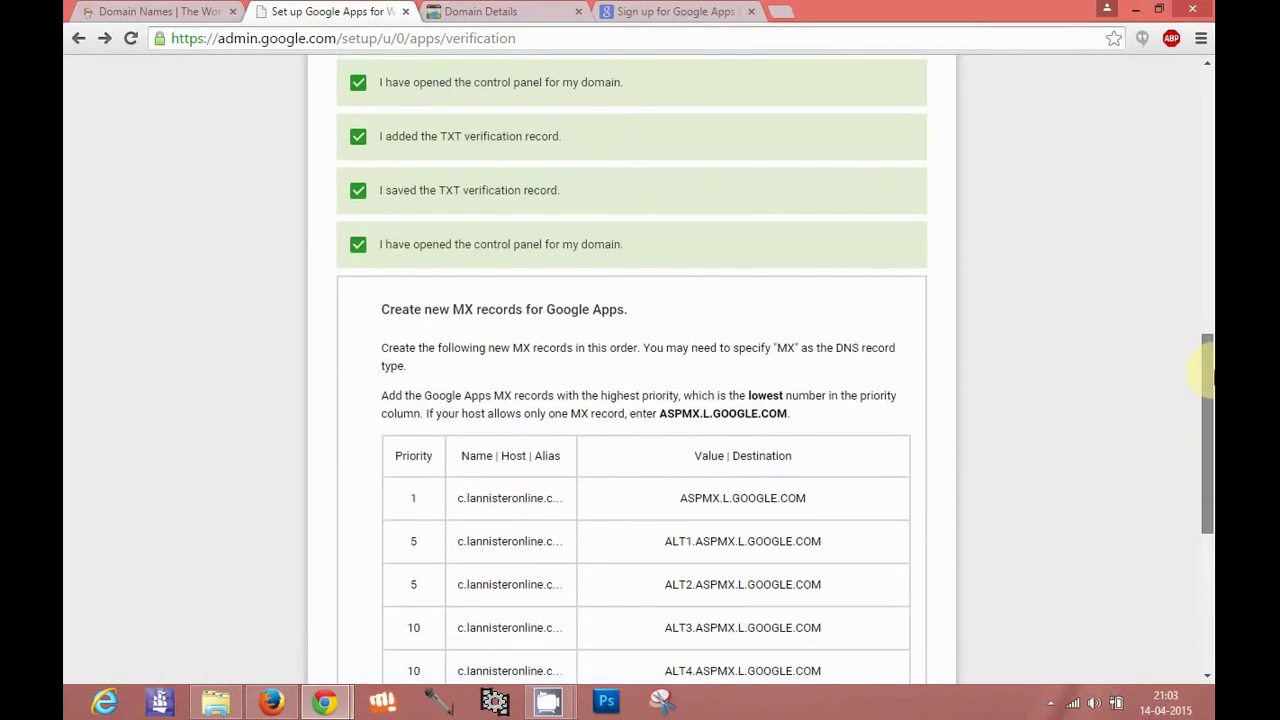
{"action": "left_click_drag", "start_coordinate": [1207, 372], "coordinate": [1207, 294]}
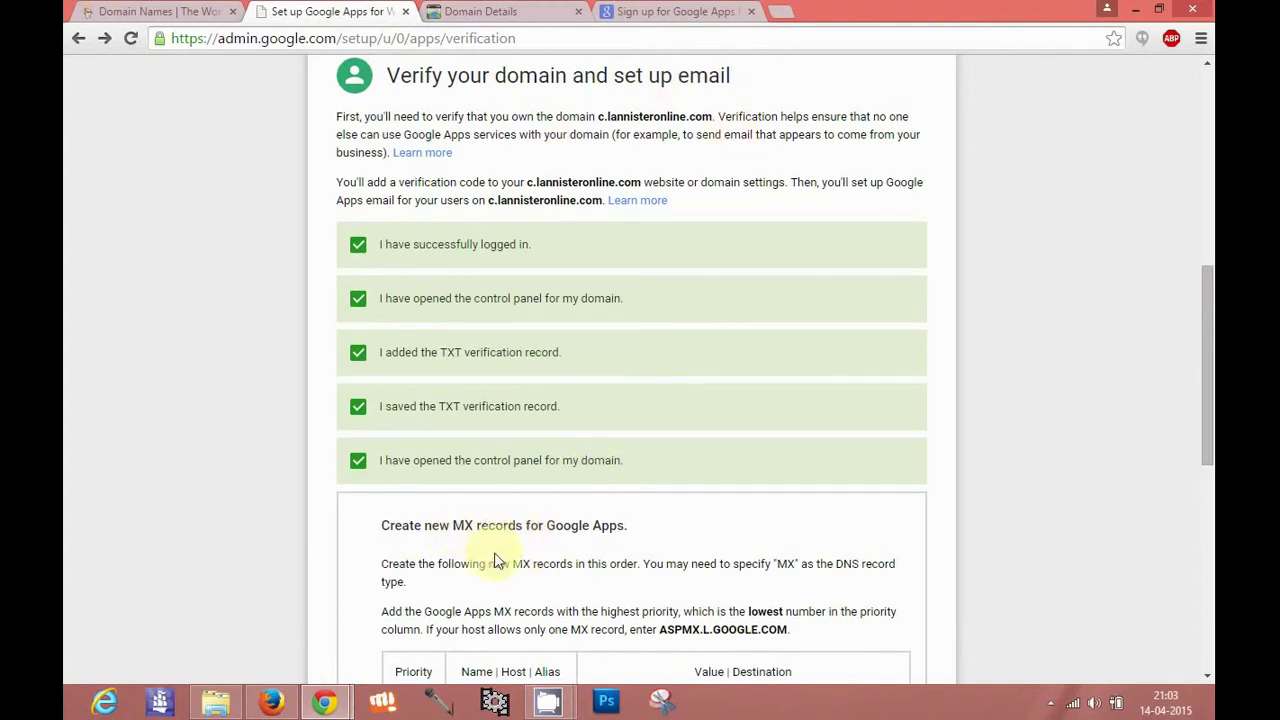
{"action": "scroll", "coordinate": [494, 560], "scroll_direction": "down", "scroll_amount": 3}
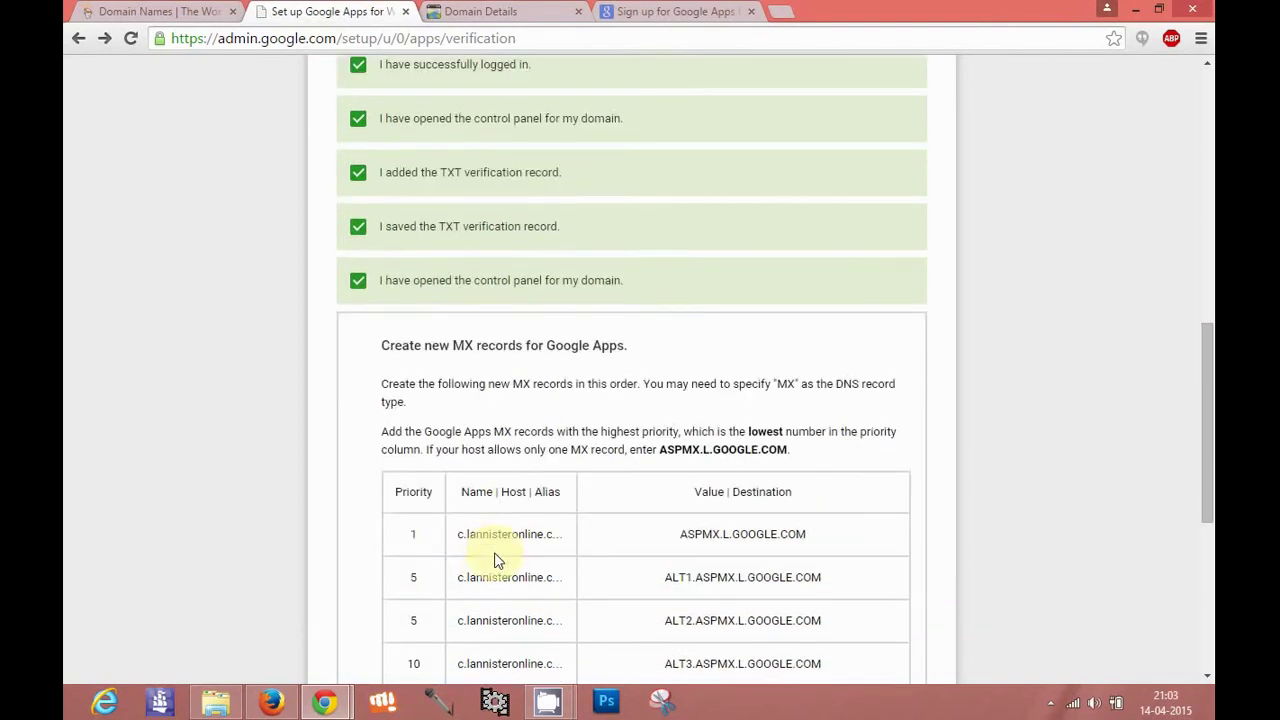
{"action": "scroll", "coordinate": [494, 560], "scroll_direction": "down", "scroll_amount": 1}
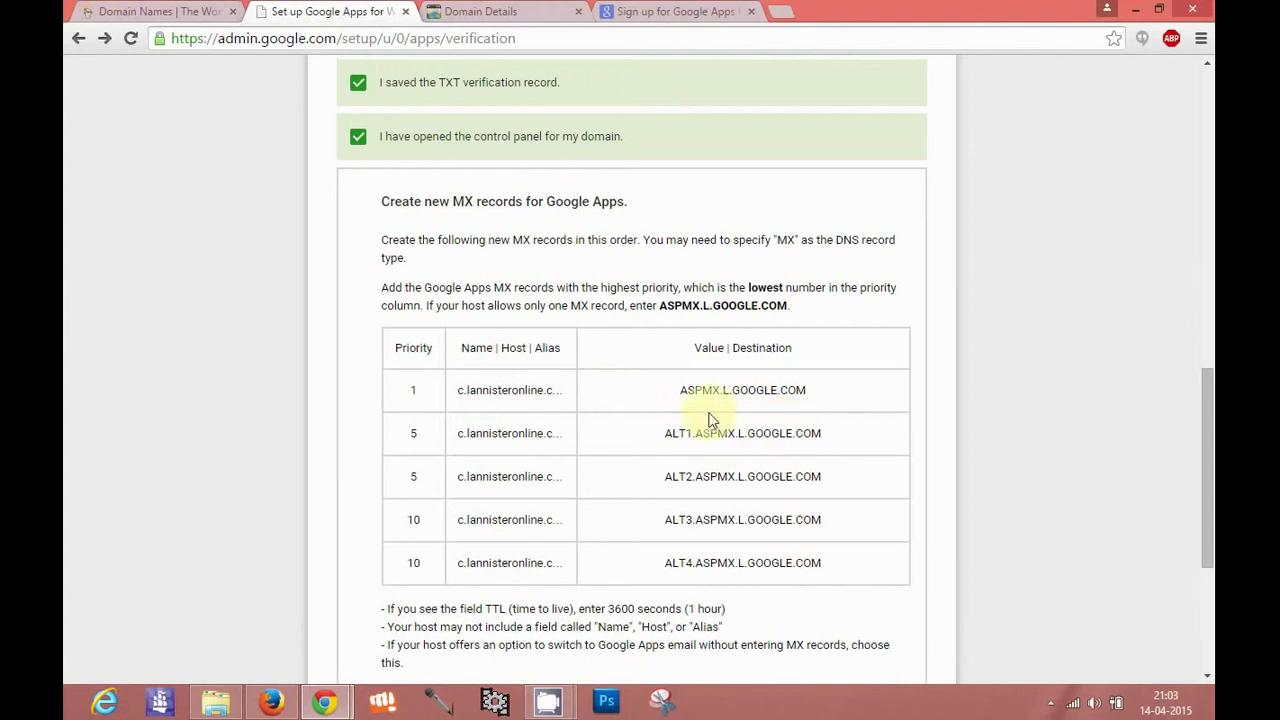
{"action": "left_click", "coordinate": [480, 11]}
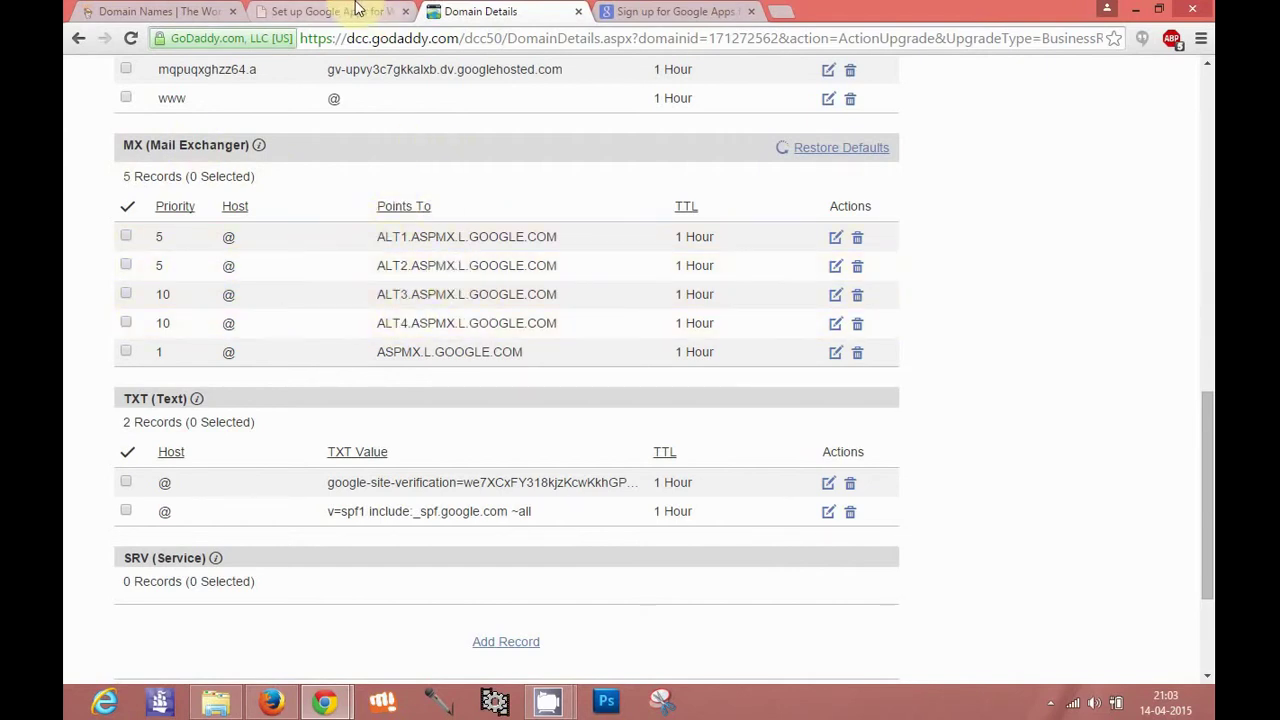
{"action": "left_click", "coordinate": [357, 10]}
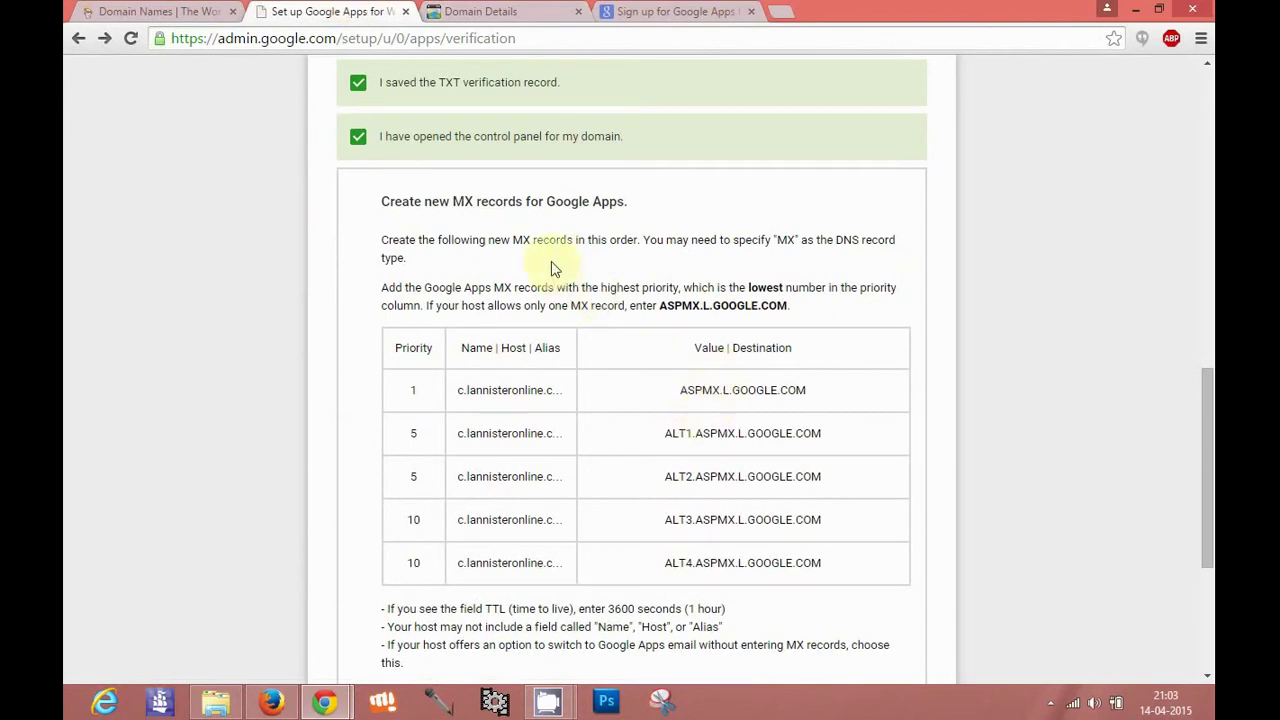
{"action": "left_click", "coordinate": [473, 12]}
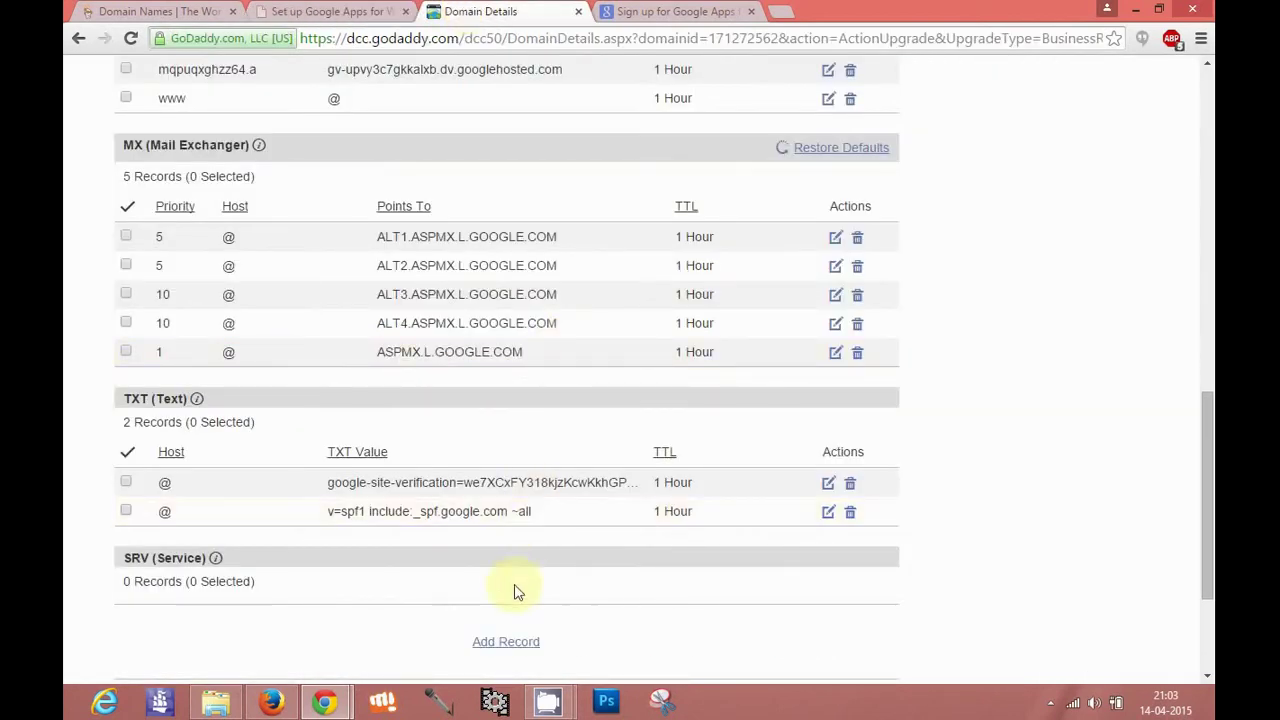
{"action": "left_click", "coordinate": [507, 642]}
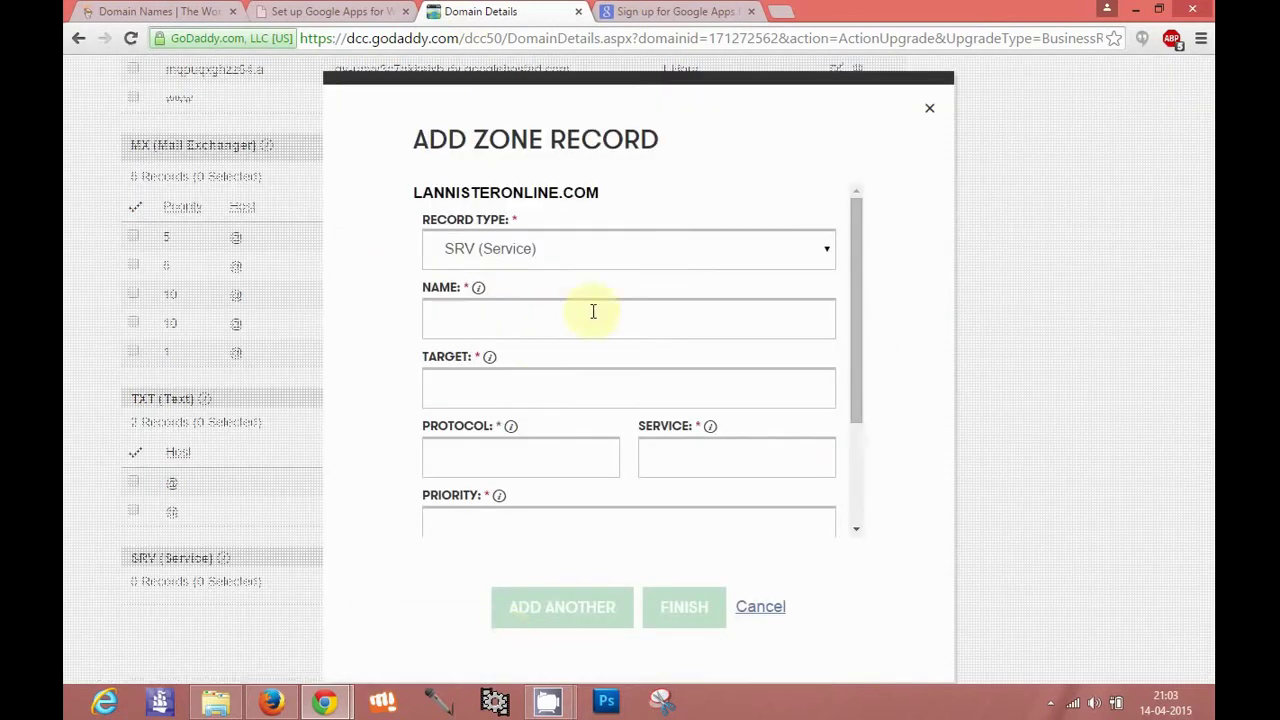
{"action": "left_click", "coordinate": [553, 248]}
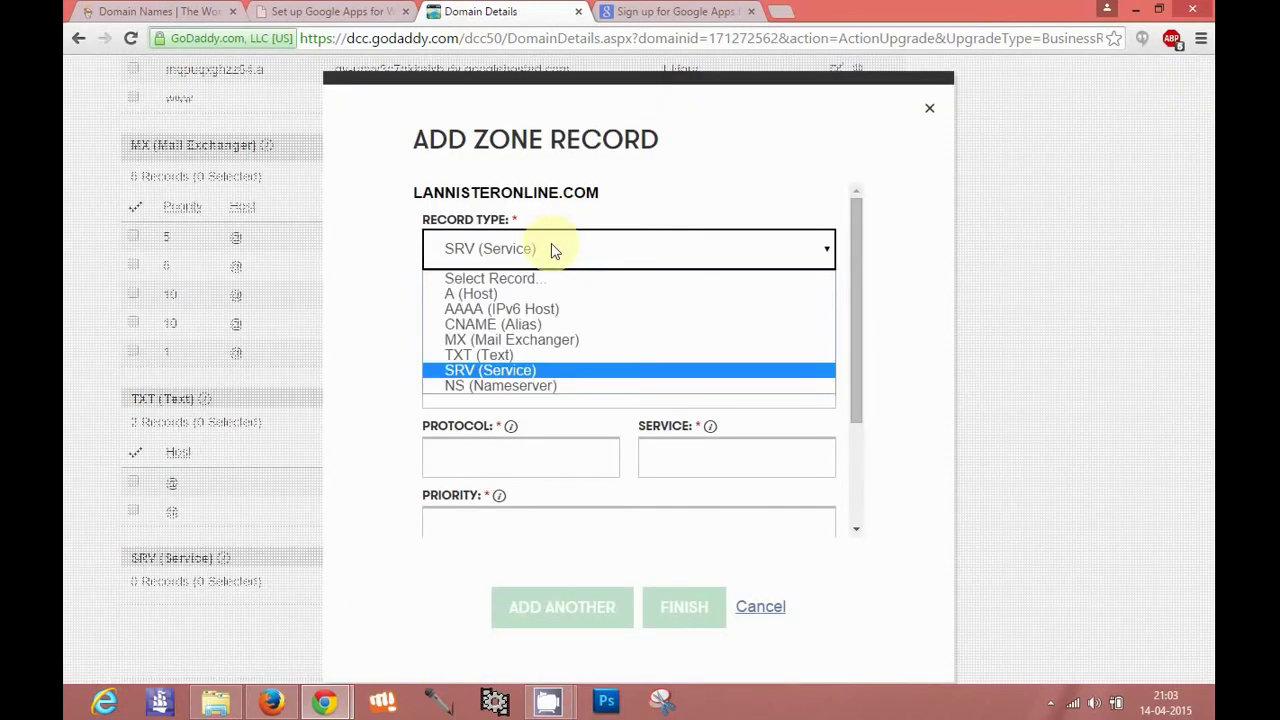
{"action": "left_click", "coordinate": [502, 341]}
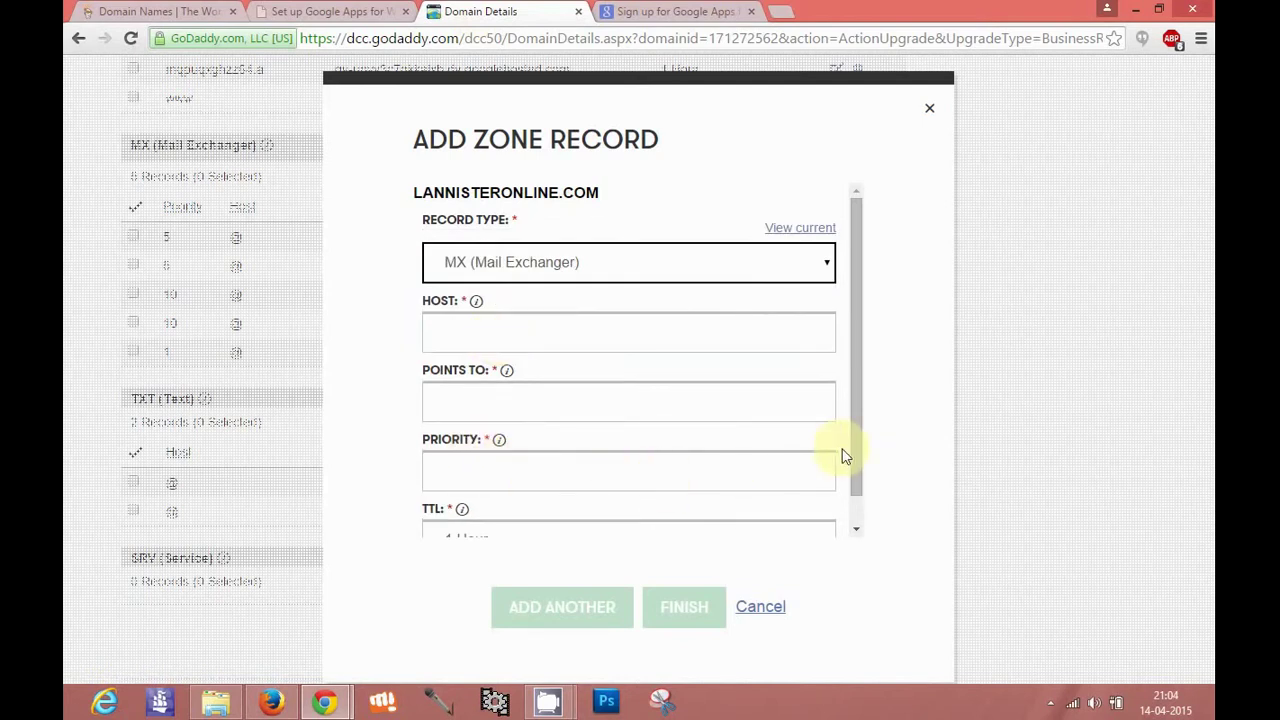
{"action": "left_click_drag", "start_coordinate": [856, 490], "coordinate": [857, 506]}
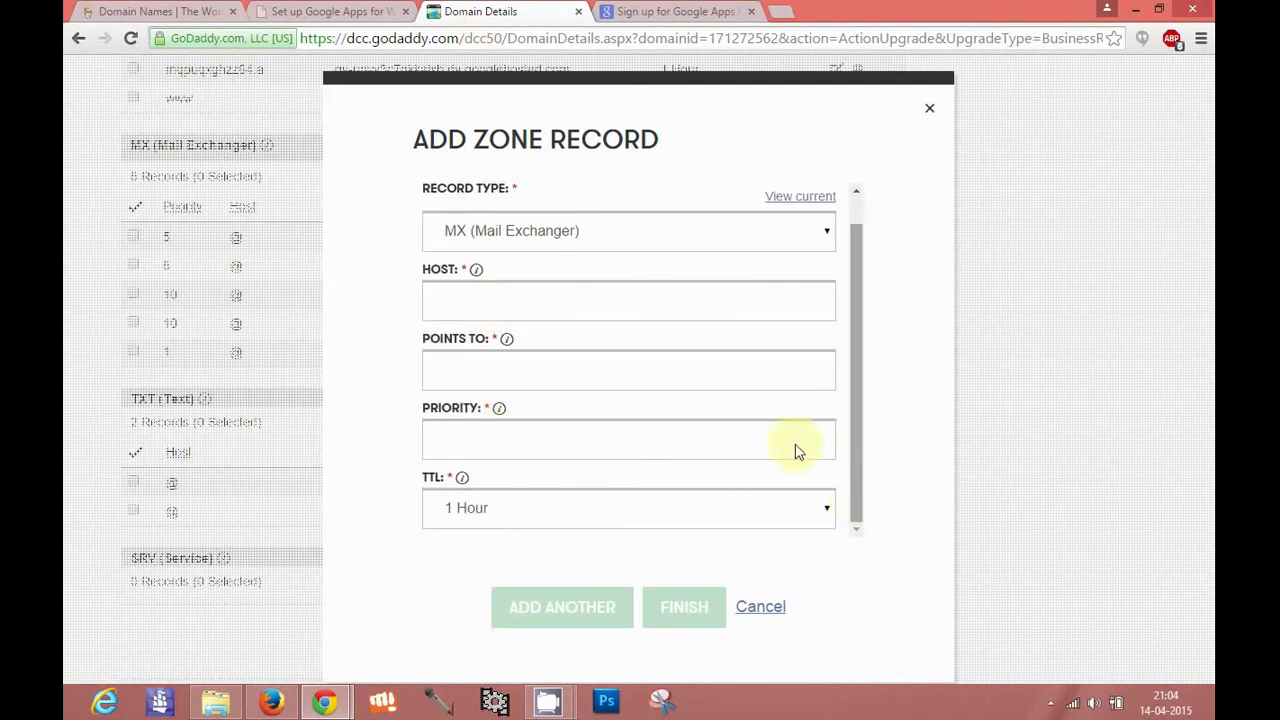
{"action": "left_click", "coordinate": [760, 607]}
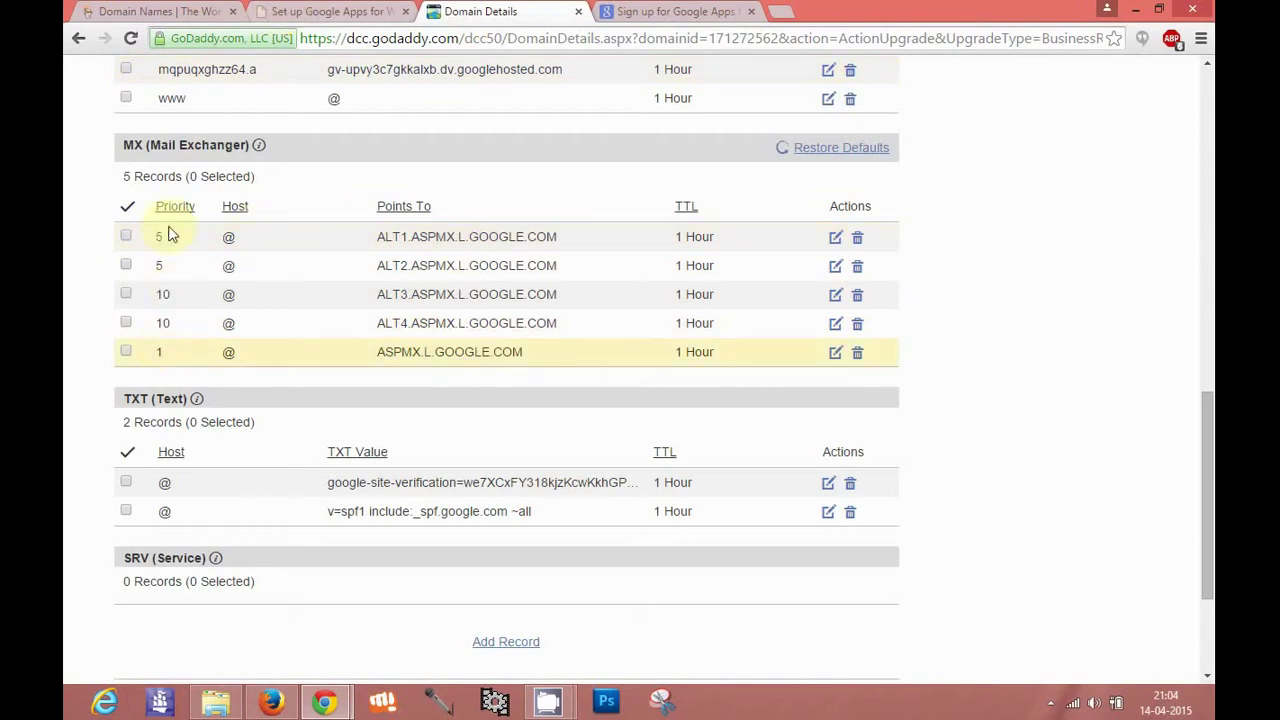
{"action": "left_click", "coordinate": [305, 10]}
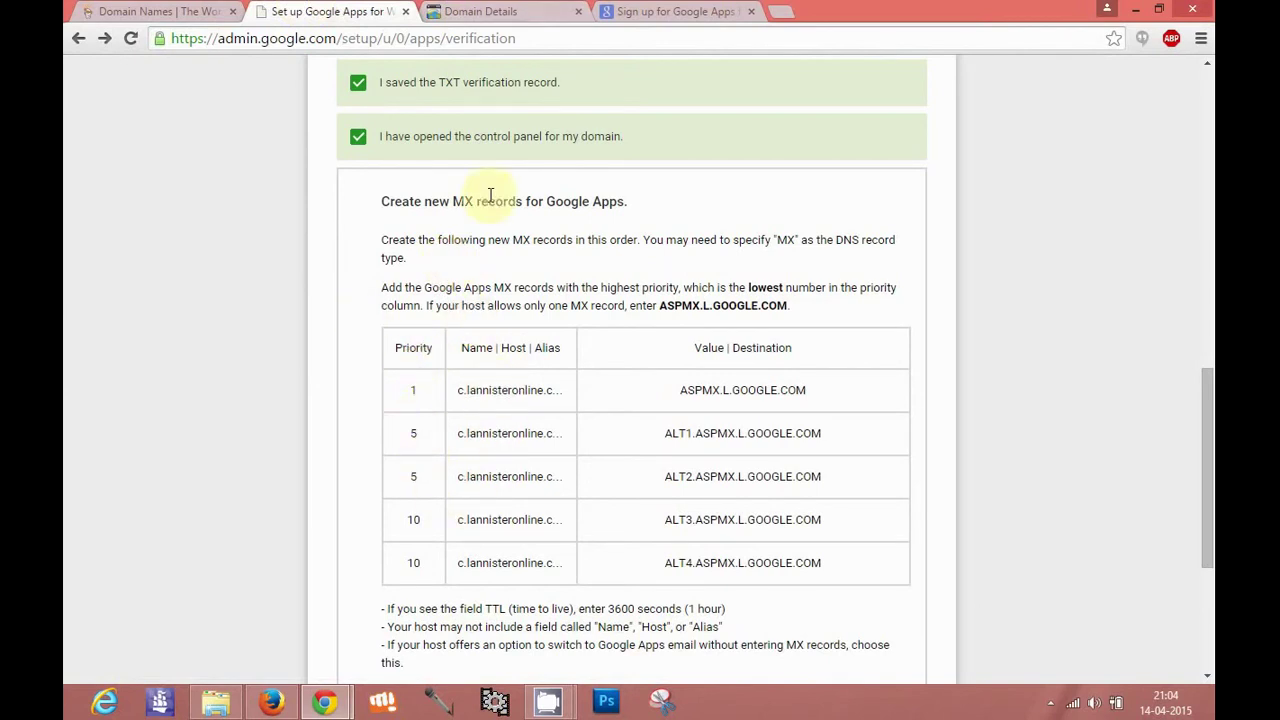
Tick 'I created the new MX records' and 'I saved the MX records' after rechecking GoDaddy
{"action": "left_click", "coordinate": [482, 10]}
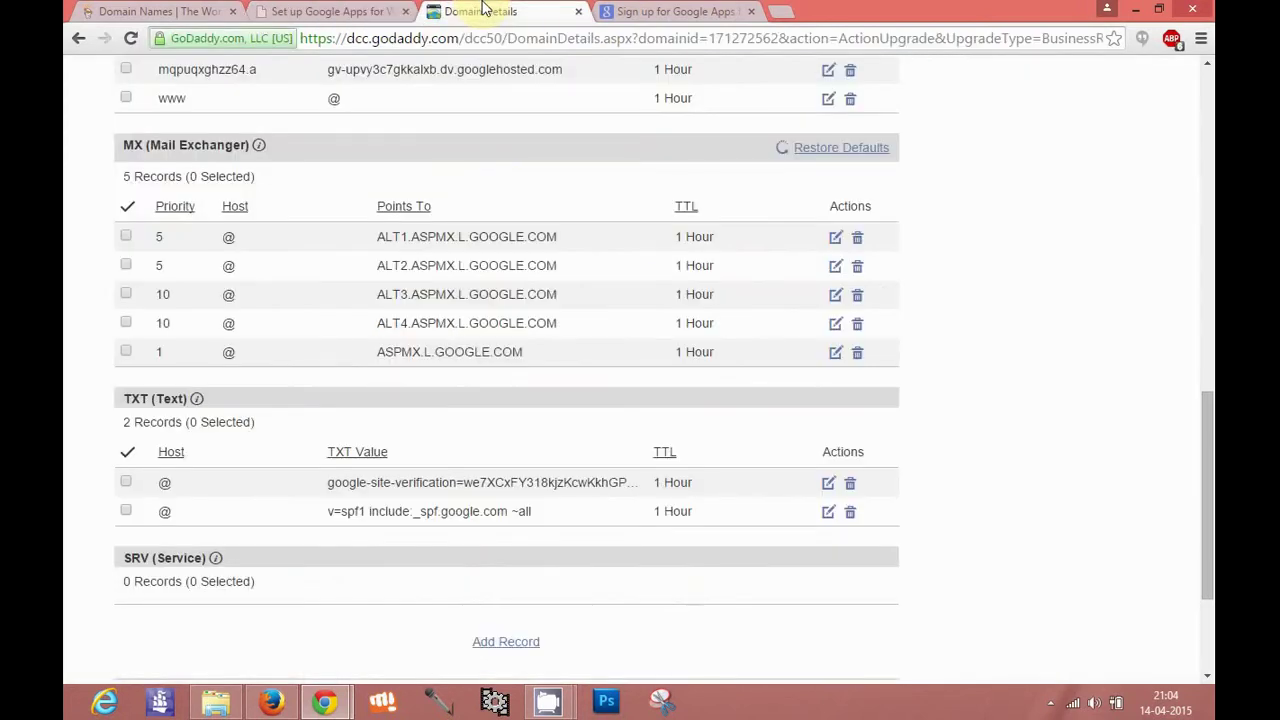
{"action": "left_click", "coordinate": [350, 10]}
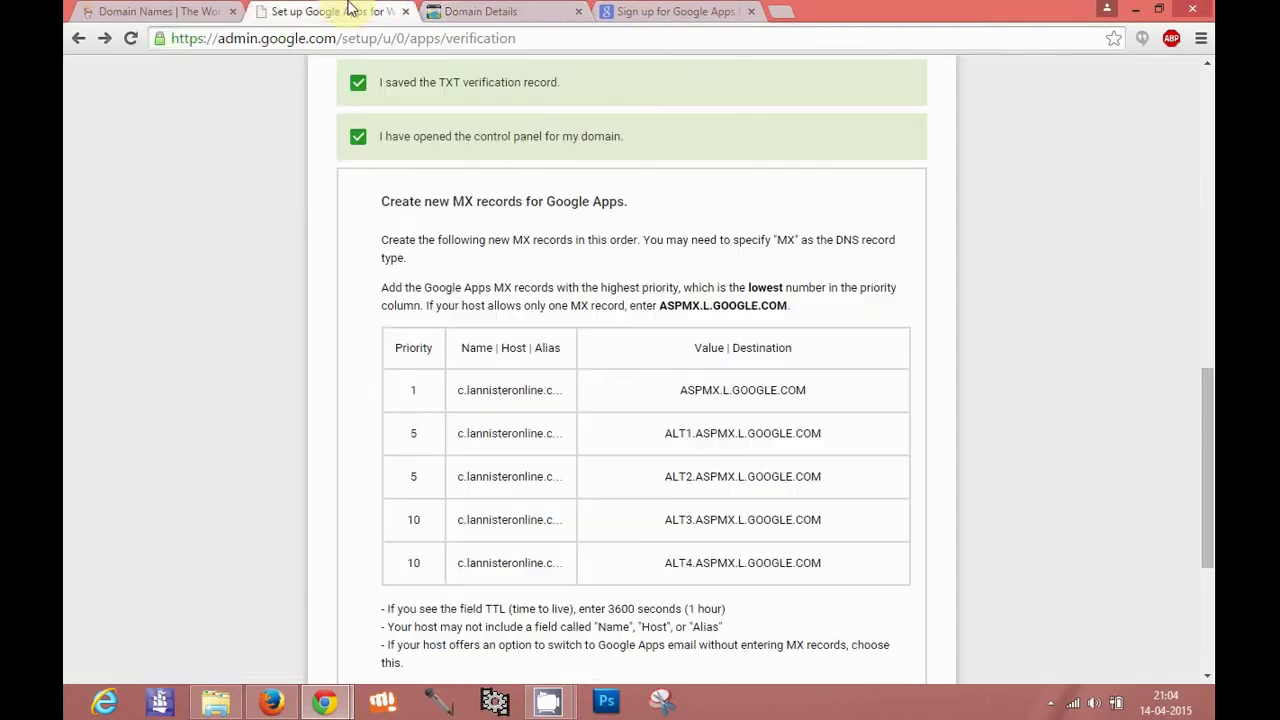
{"action": "scroll", "coordinate": [556, 287], "scroll_direction": "down", "scroll_amount": 5}
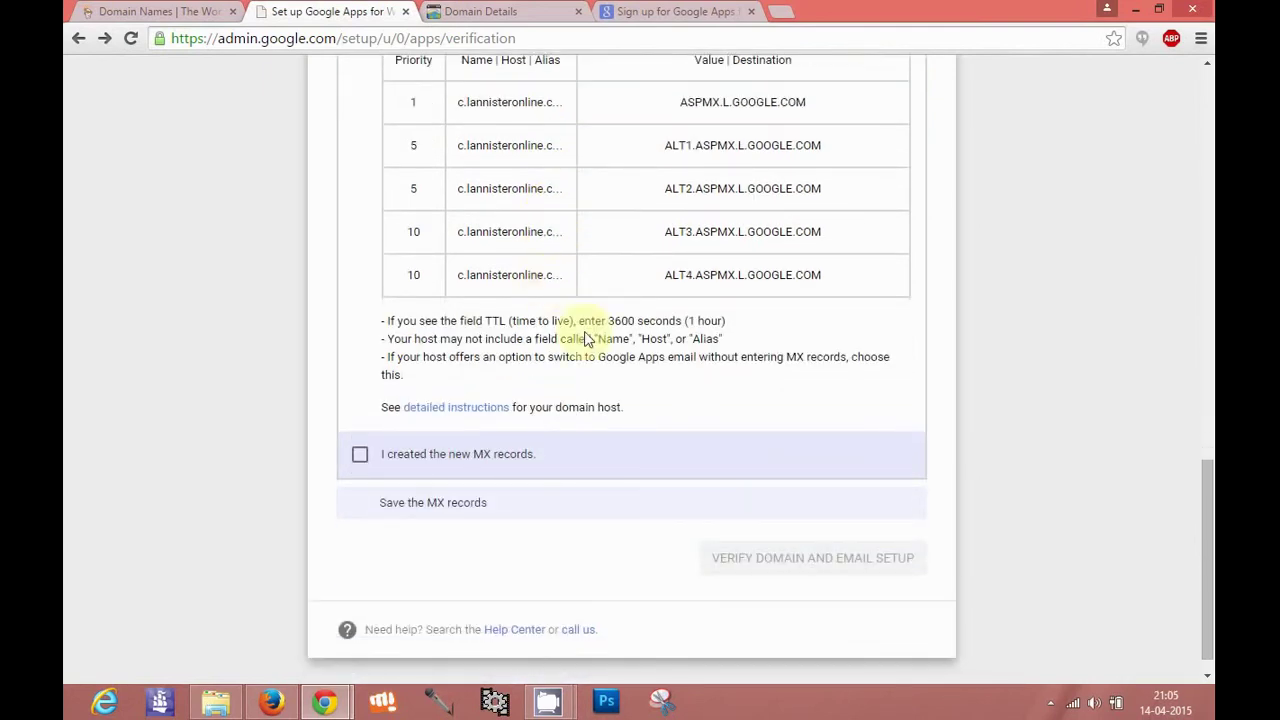
{"action": "scroll", "coordinate": [623, 277], "scroll_direction": "up", "scroll_amount": 1}
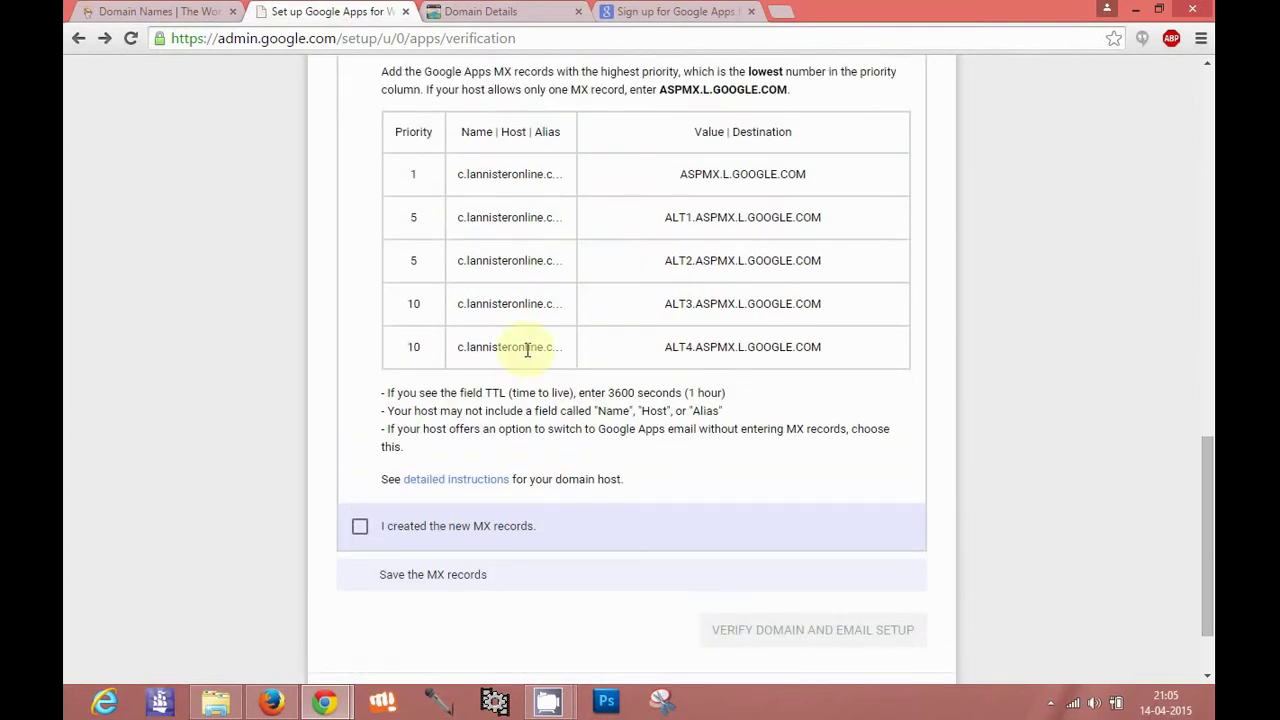
{"action": "left_click", "coordinate": [360, 528]}
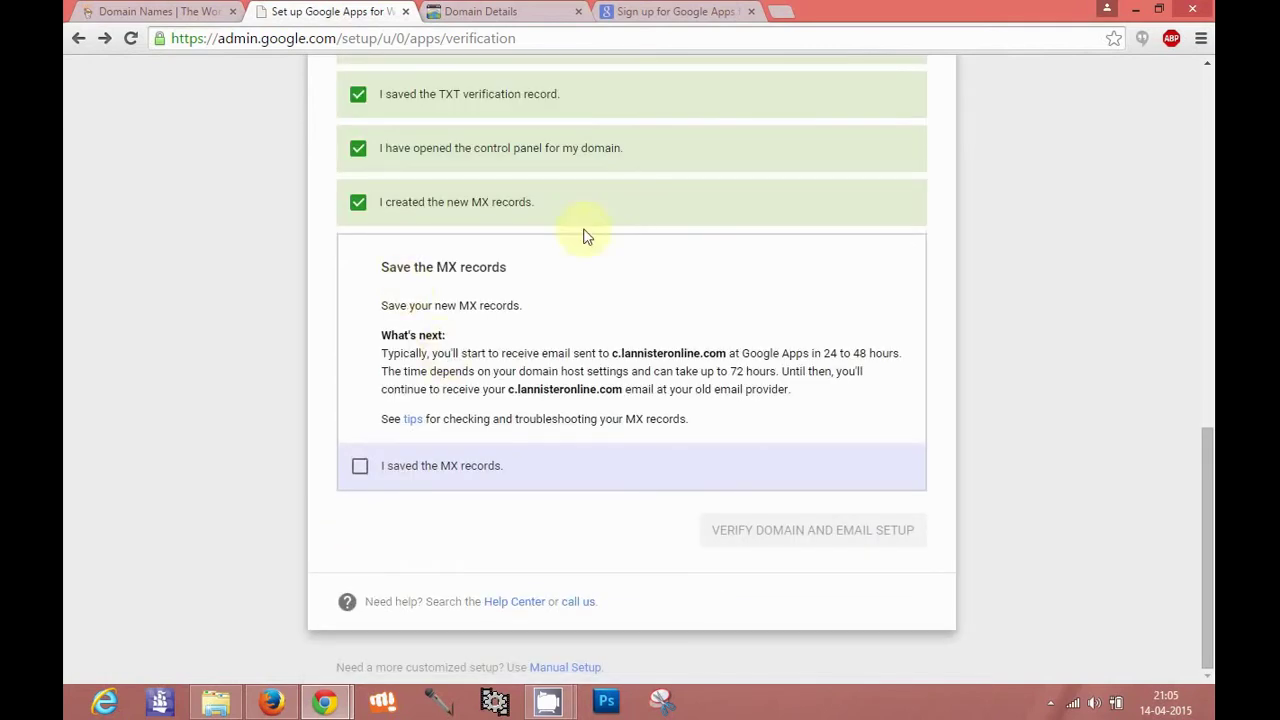
{"action": "left_click", "coordinate": [370, 472]}
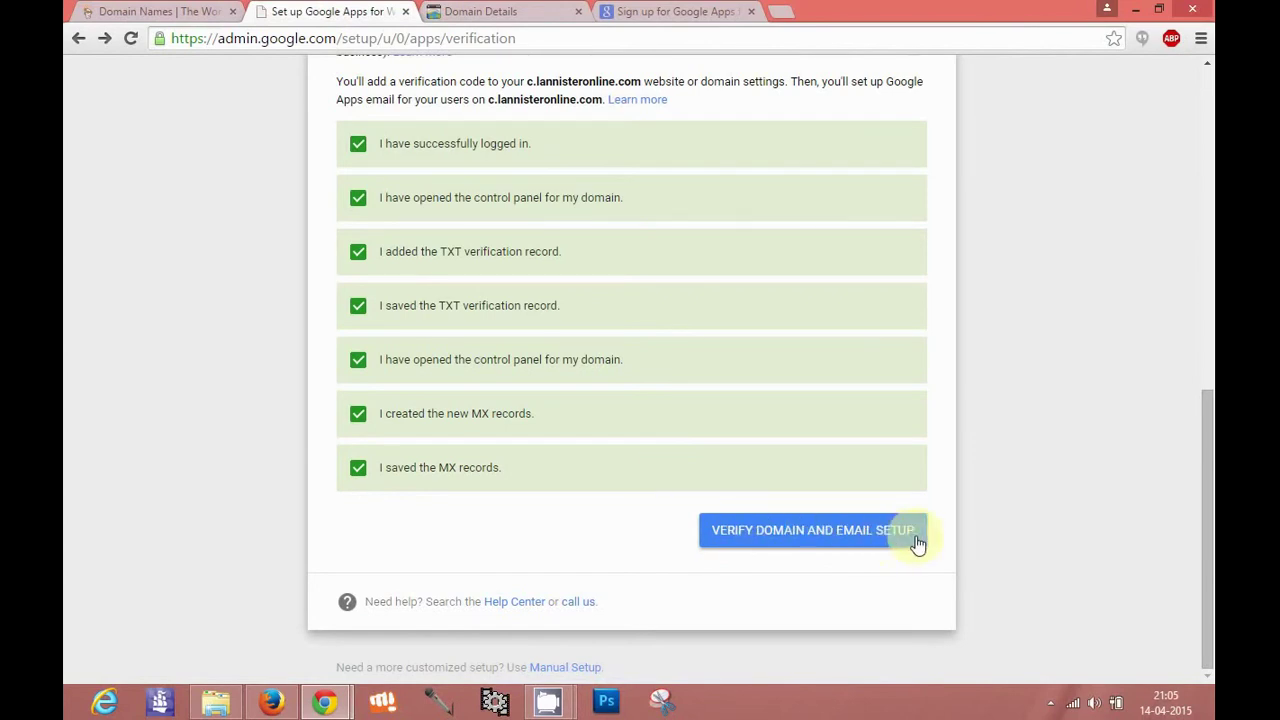
{"action": "left_click", "coordinate": [482, 12]}
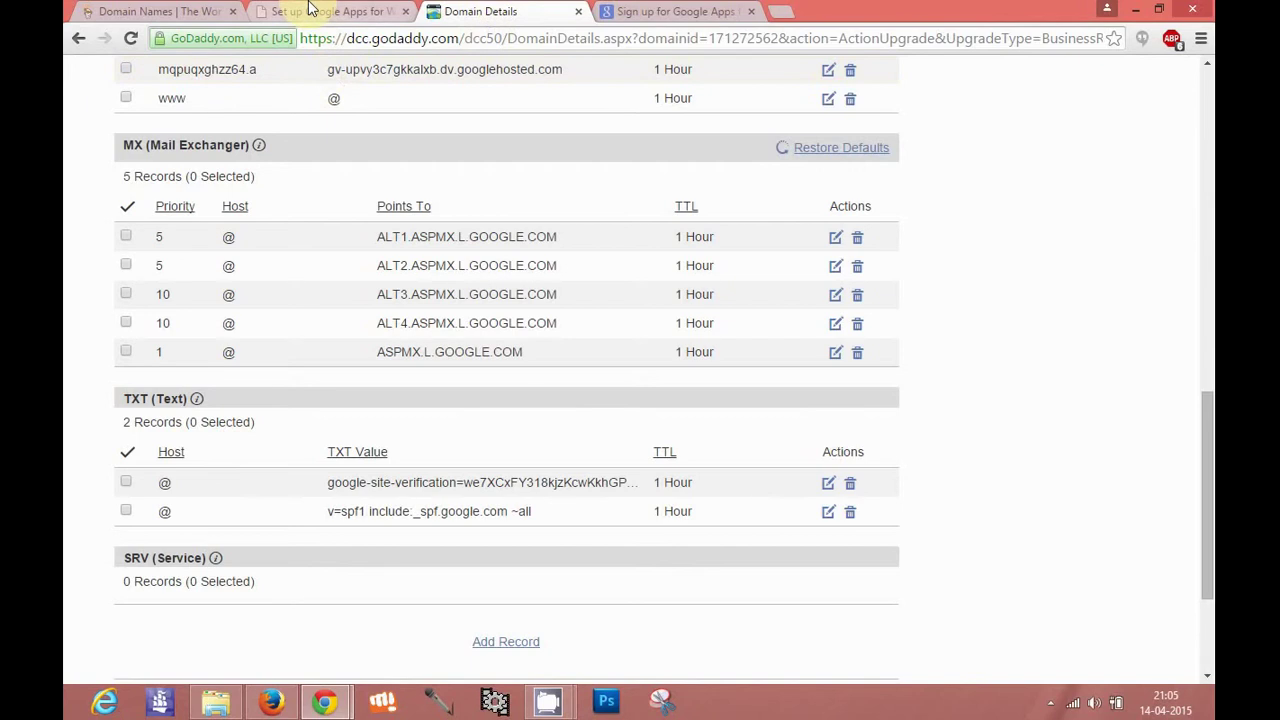
{"action": "left_click_drag", "start_coordinate": [1207, 515], "coordinate": [1207, 335]}
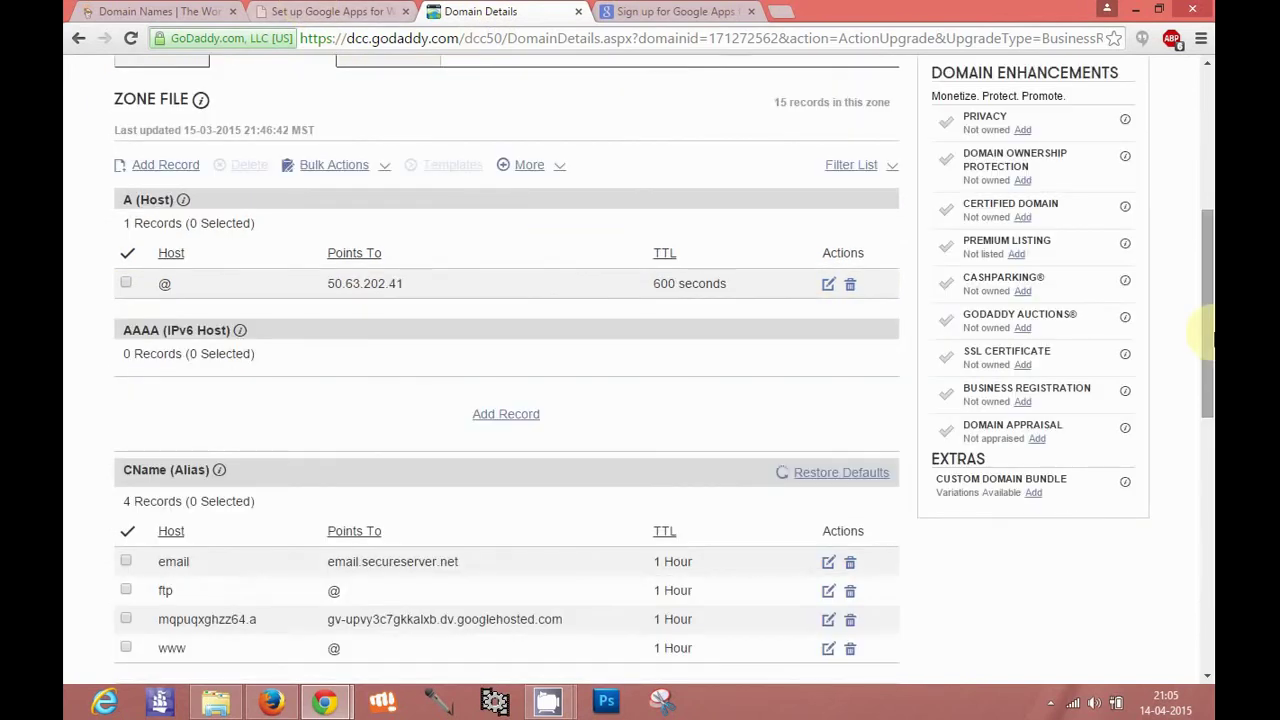
{"action": "left_click", "coordinate": [335, 11]}
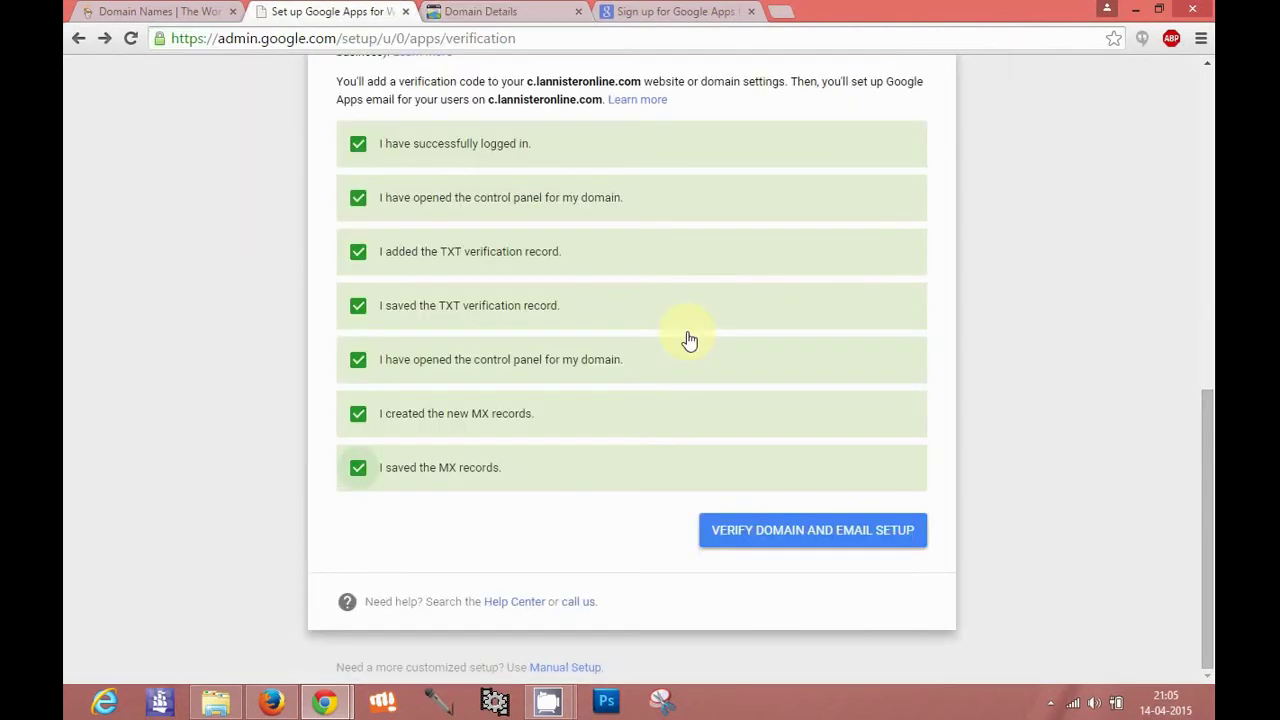
Start Verify Domain and Email Setup and monitor it against GoDaddy's zone file
{"action": "left_click", "coordinate": [760, 532]}
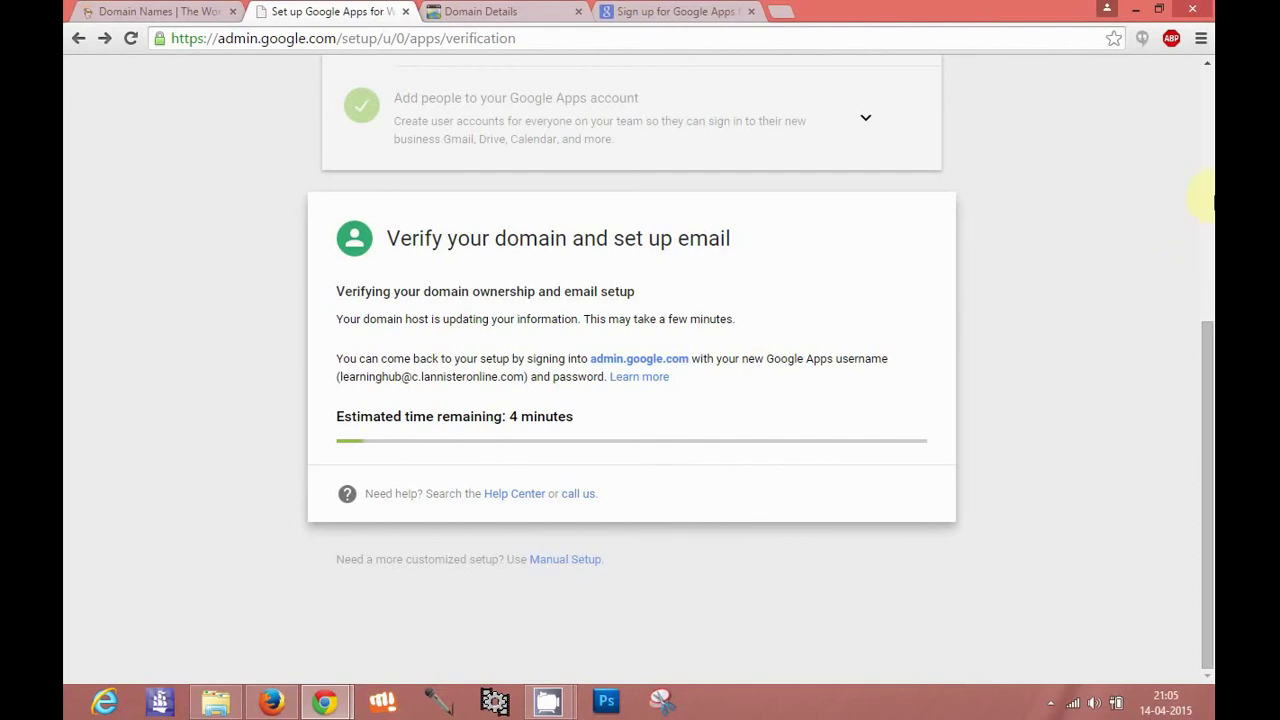
{"action": "scroll", "coordinate": [1210, 198], "scroll_direction": "up", "scroll_amount": 5}
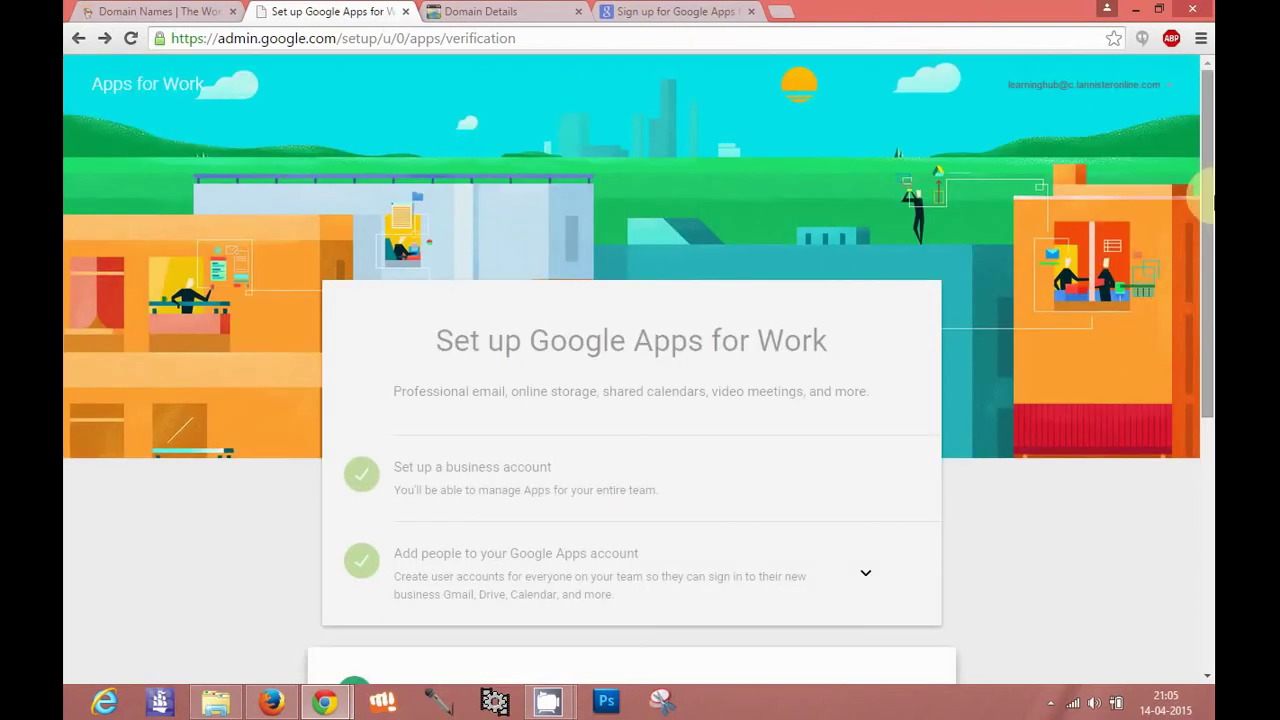
{"action": "left_click_drag", "start_coordinate": [1206, 200], "coordinate": [1206, 430]}
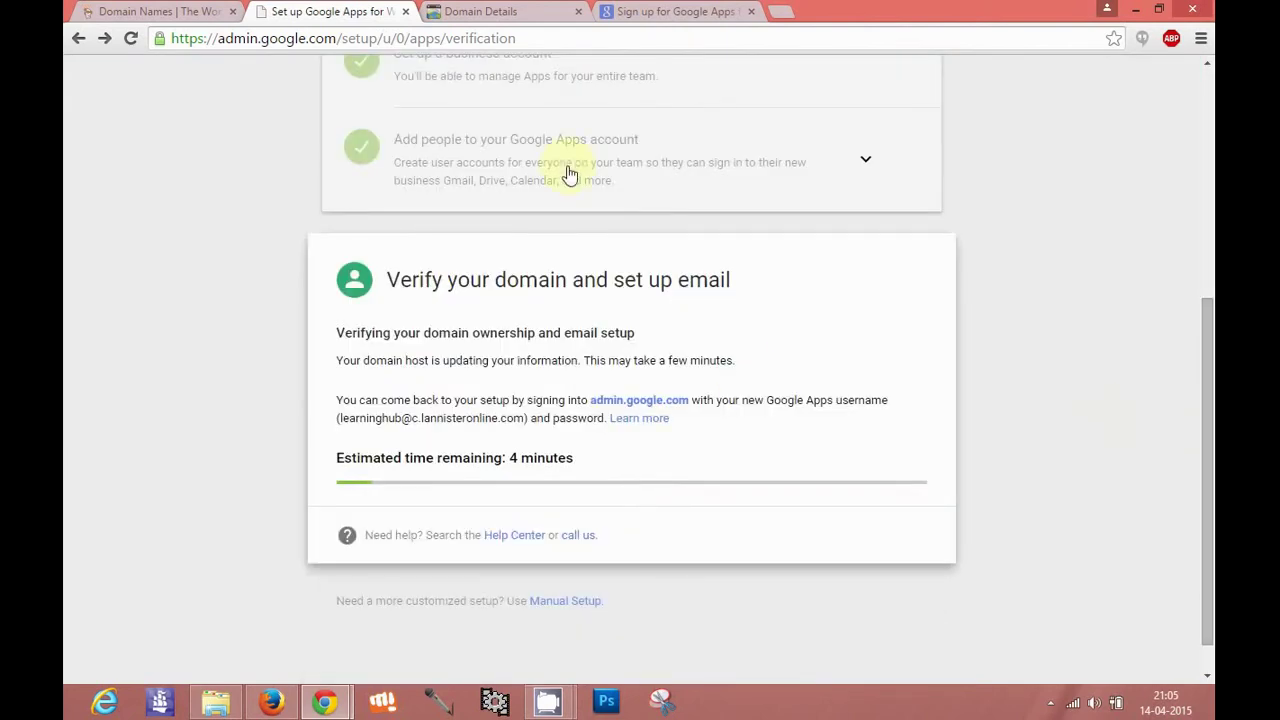
{"action": "left_click", "coordinate": [480, 11]}
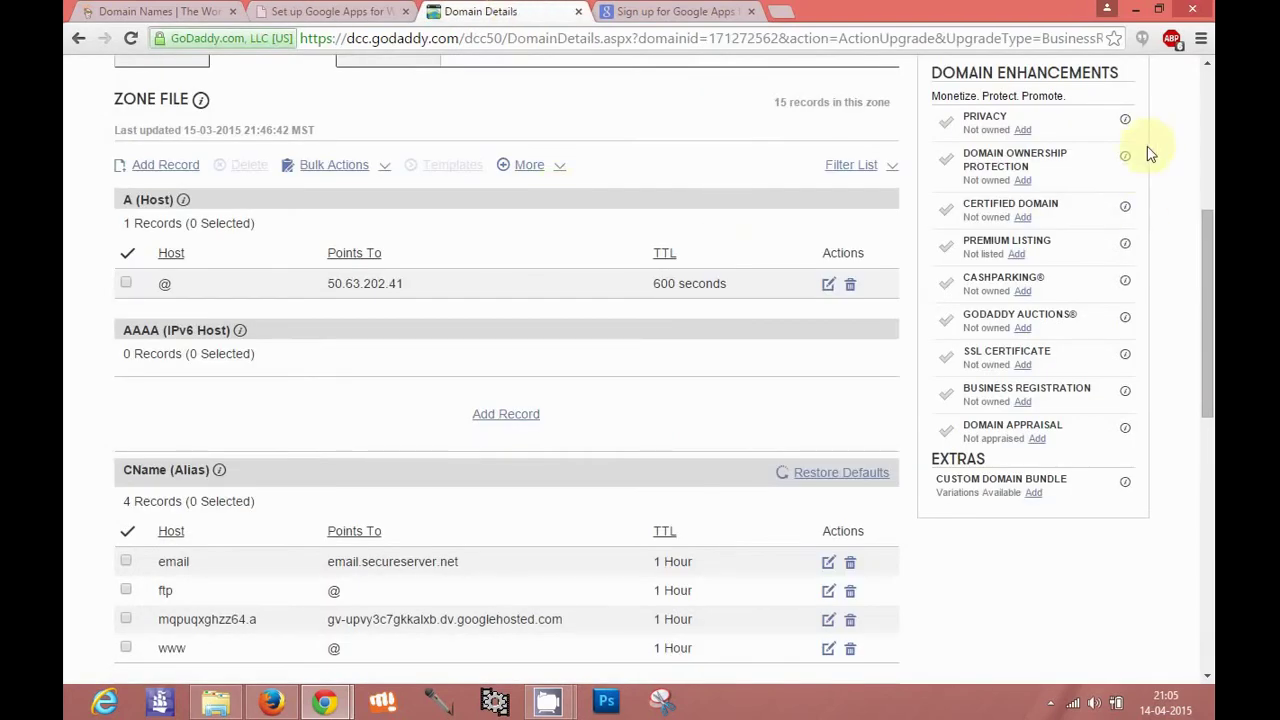
{"action": "left_click_drag", "start_coordinate": [1172, 137], "coordinate": [1208, 145]}
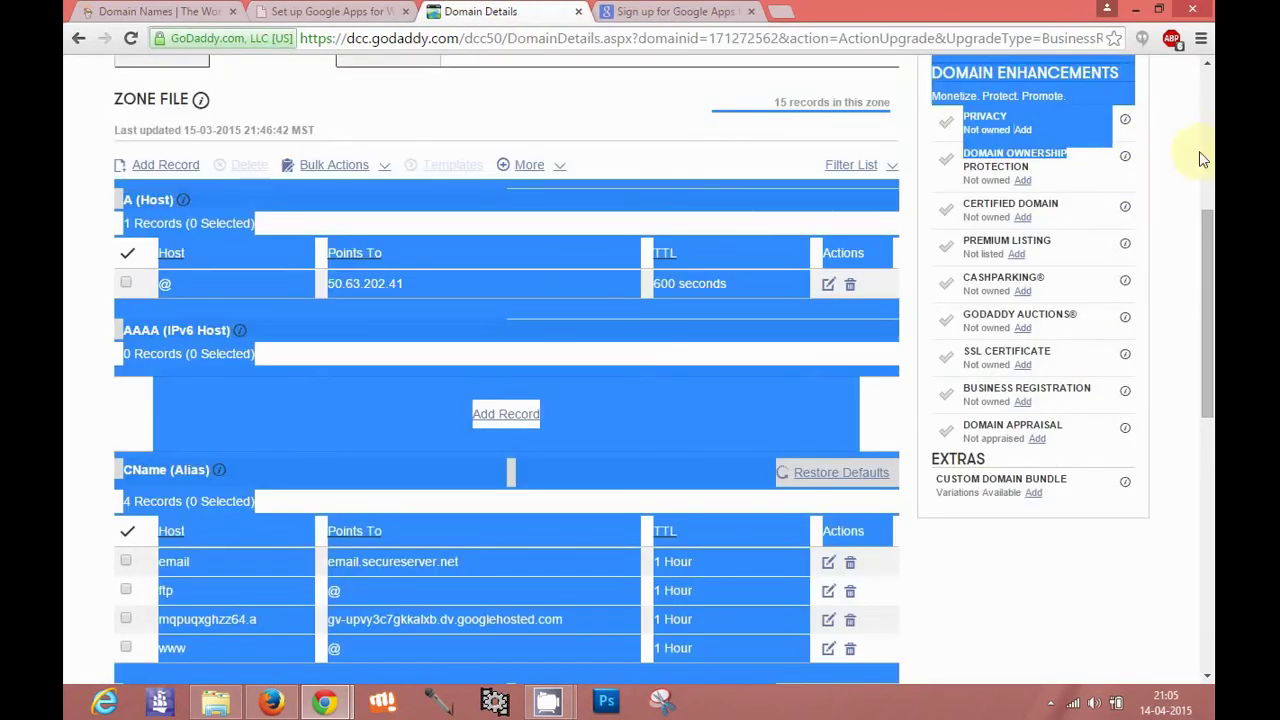
{"action": "left_click", "coordinate": [1200, 163]}
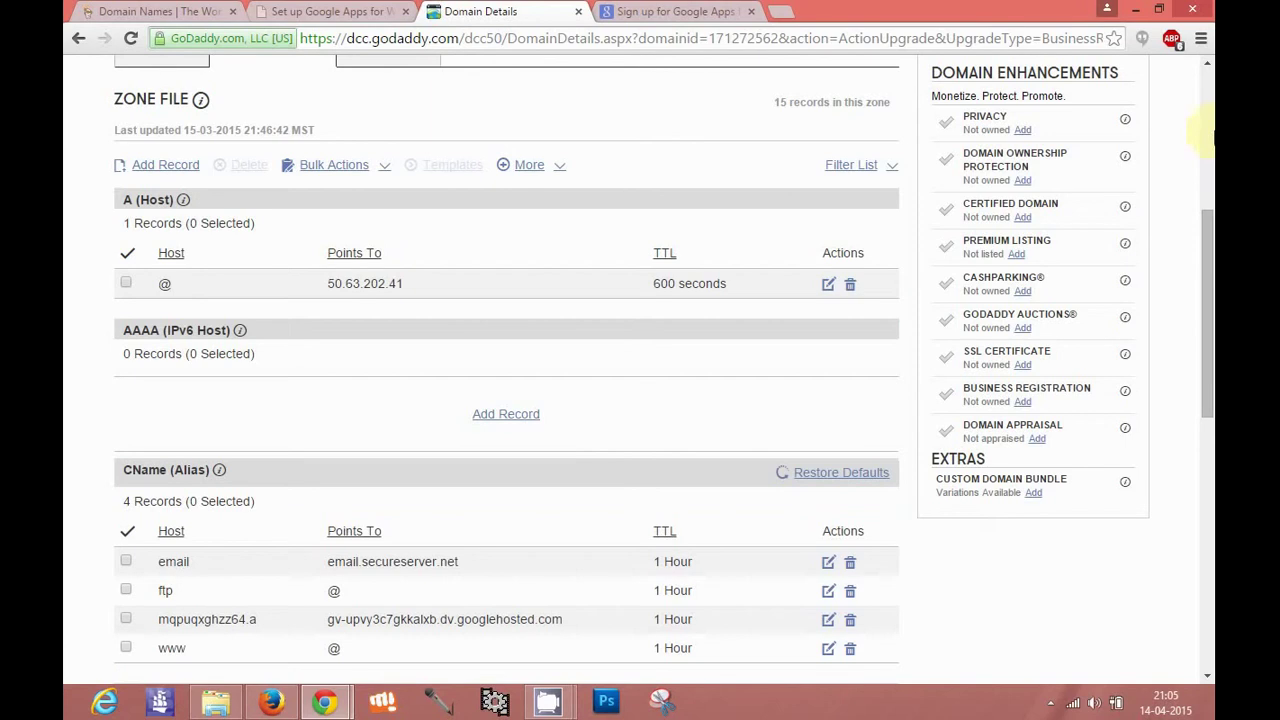
{"action": "scroll", "coordinate": [1200, 140], "scroll_direction": "up", "scroll_amount": 4}
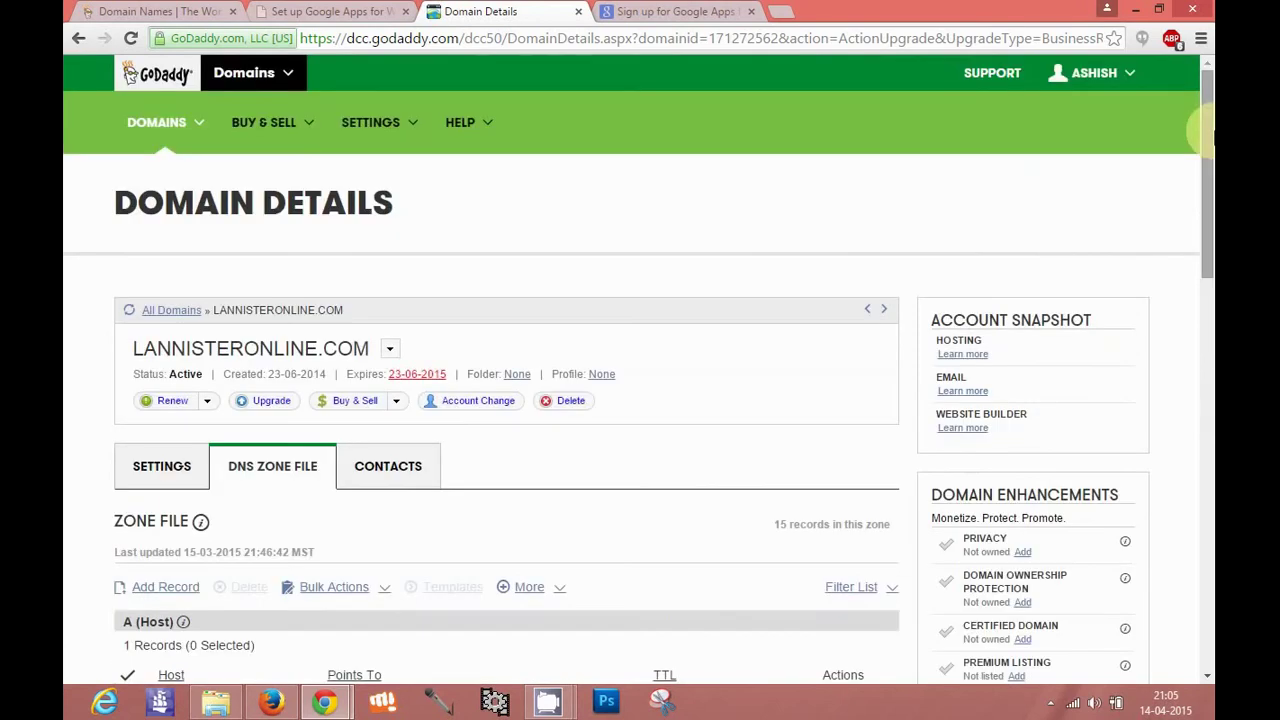
{"action": "left_click", "coordinate": [340, 9]}
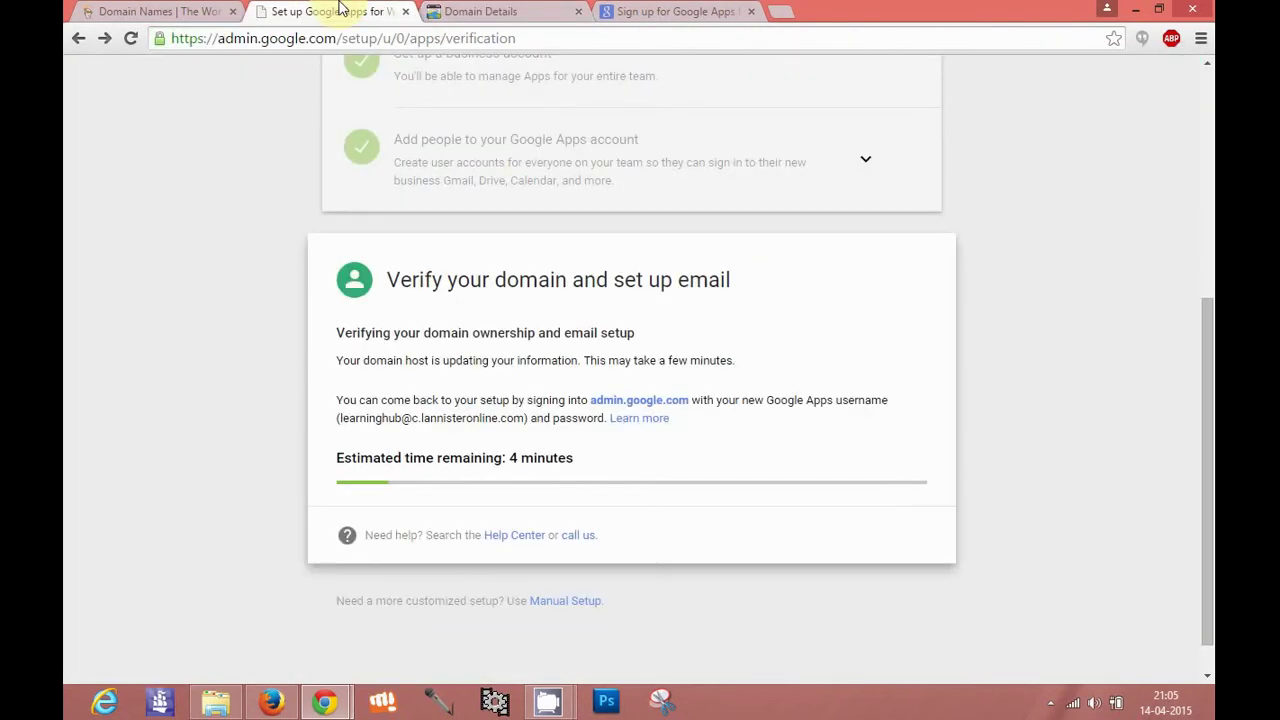